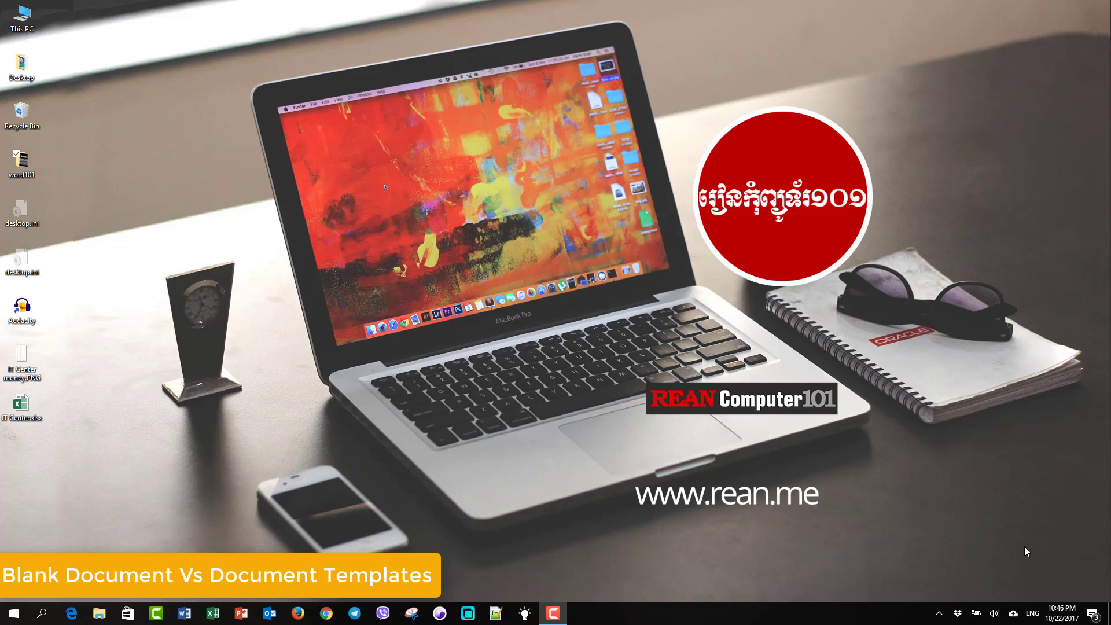
Launch Word 2016 from its taskbar icon
click(184, 613)
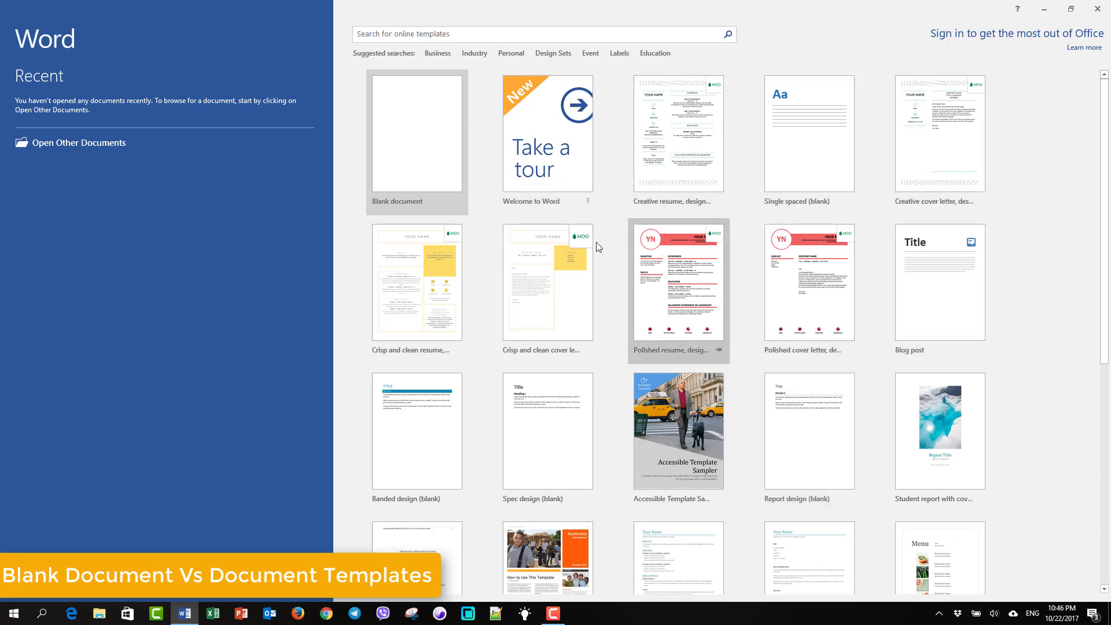
Create an empty Blank document (Document1) from the start screen
click(415, 154)
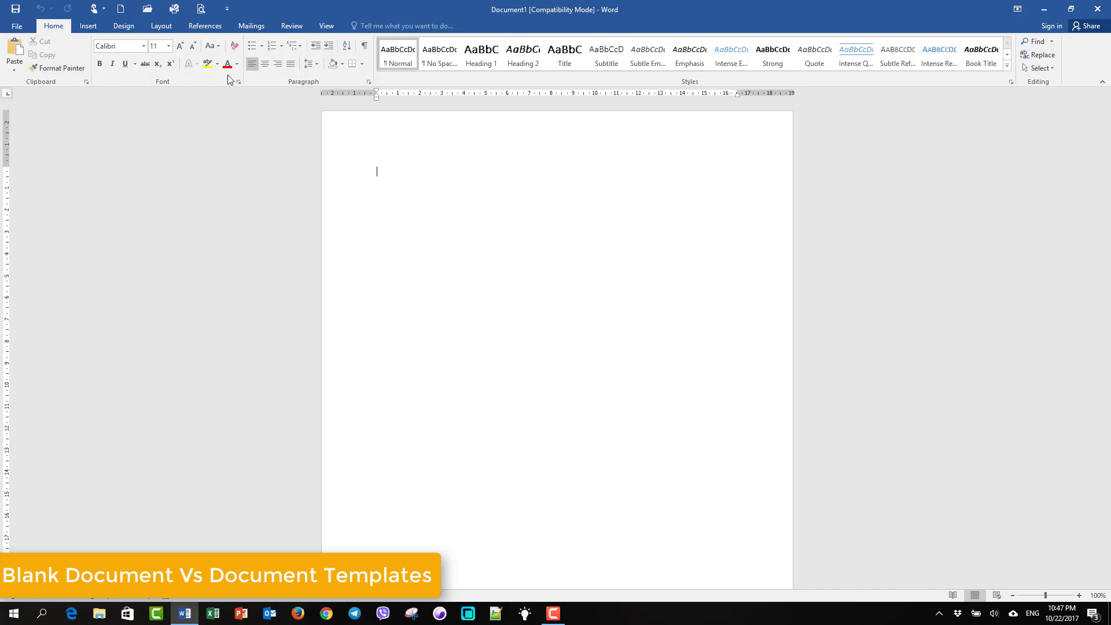
Restart Word maximized and create a document from the 'Creative resume, designed by MOO' template
click(1047, 10)
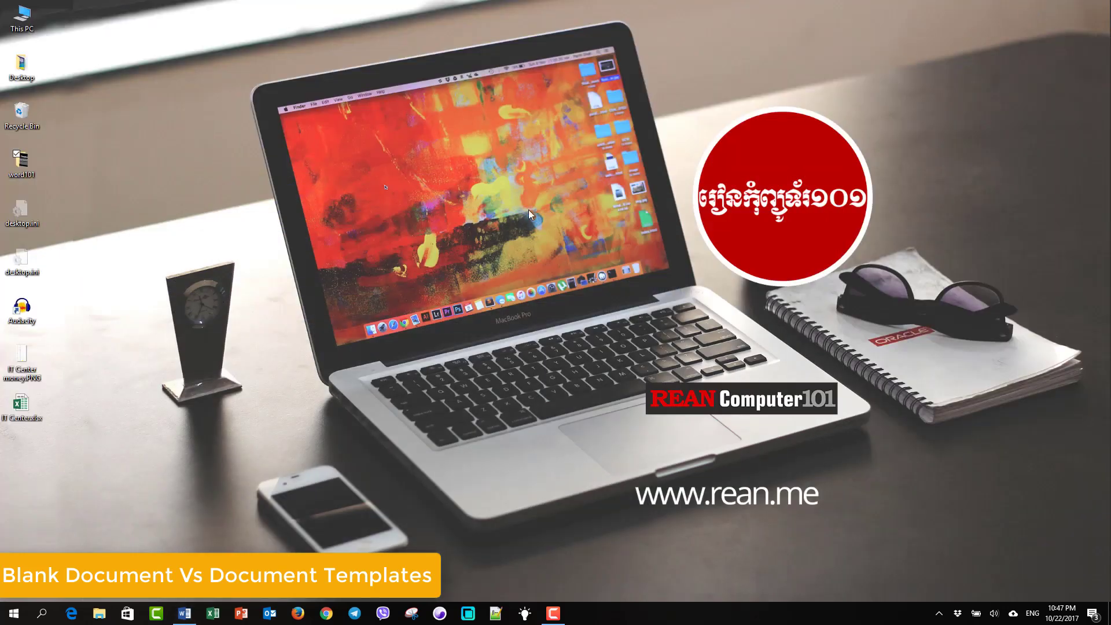
right_click(182, 615)
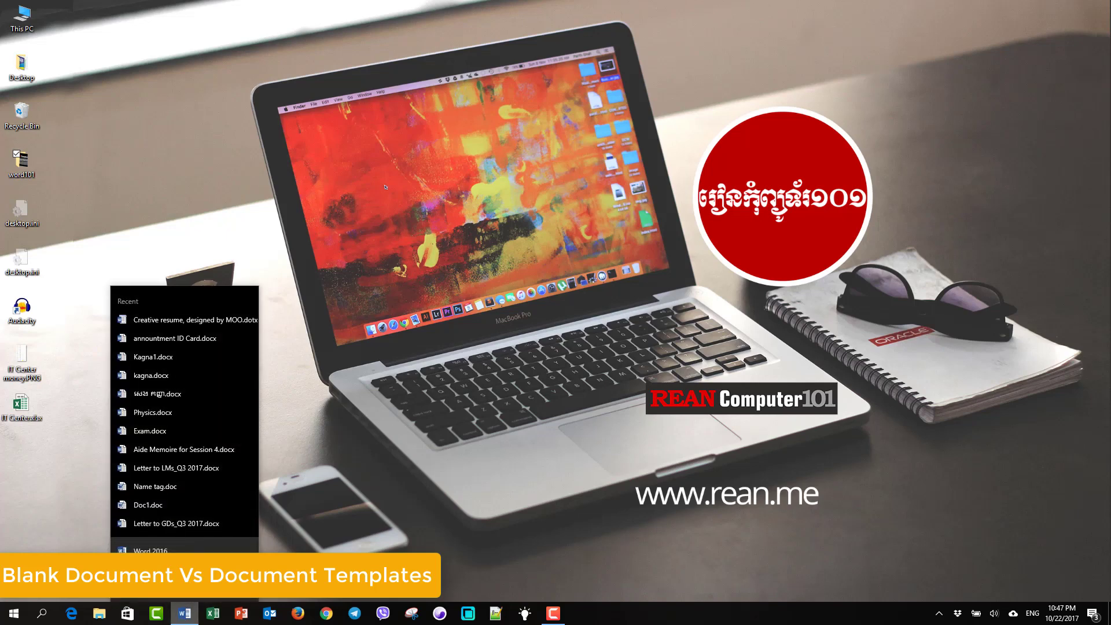
click(151, 549)
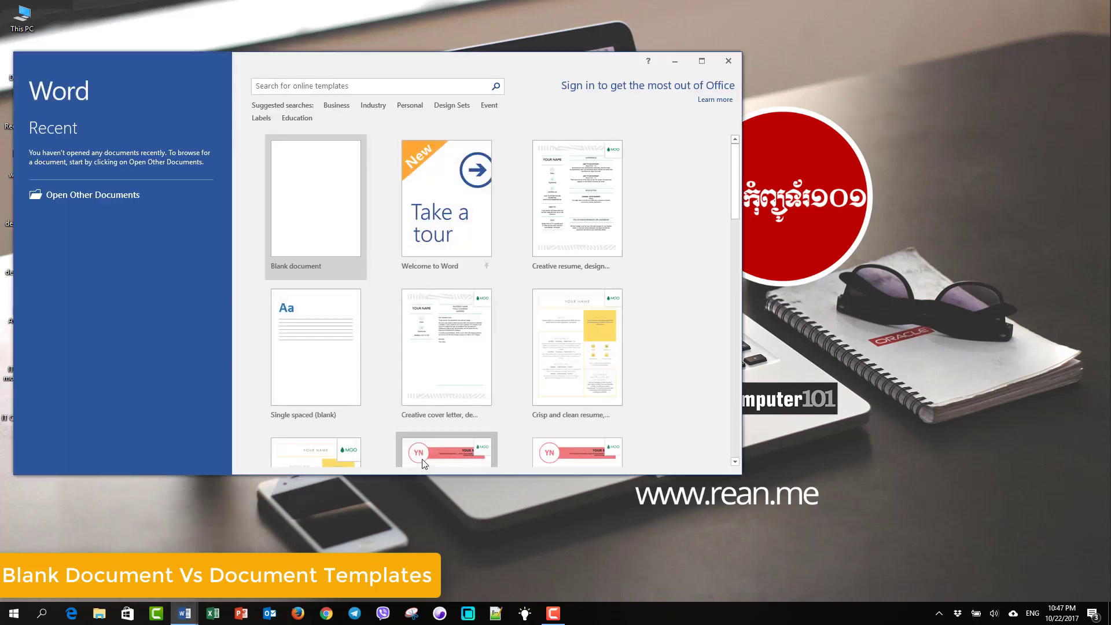
click(702, 61)
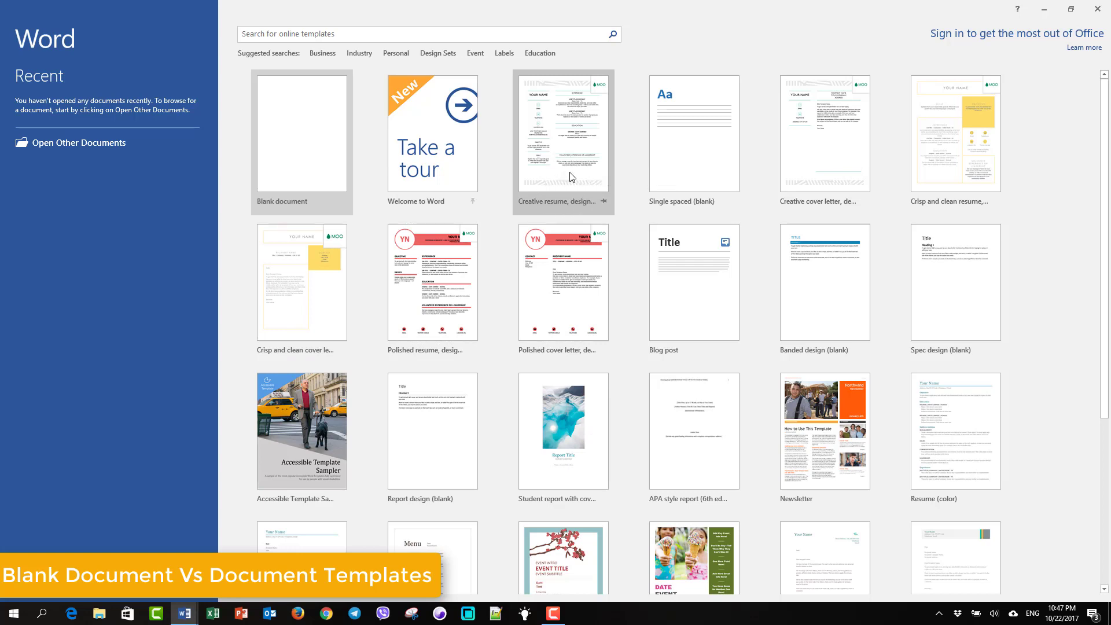
click(565, 155)
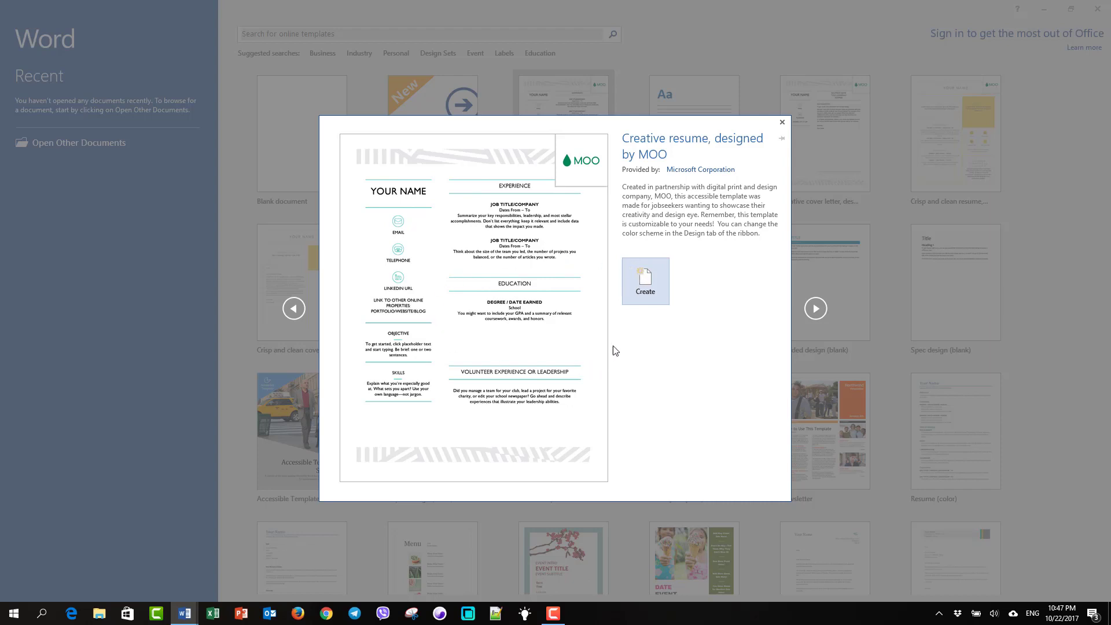
click(647, 291)
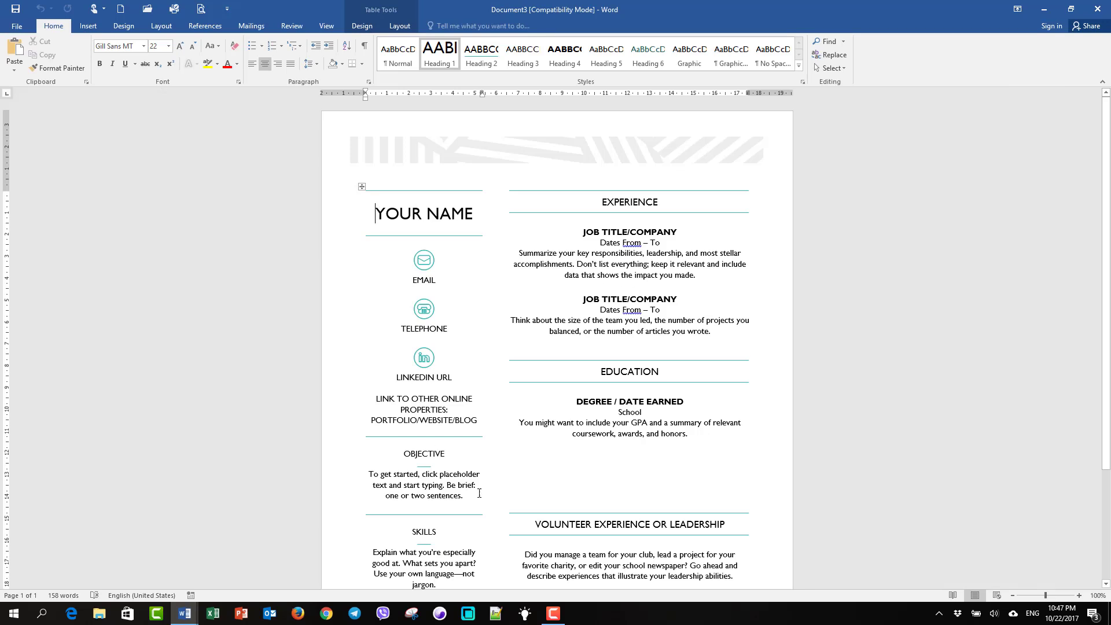
Replace the resume's YOUR NAME placeholder with WORD101
scroll(480, 493, down, 4)
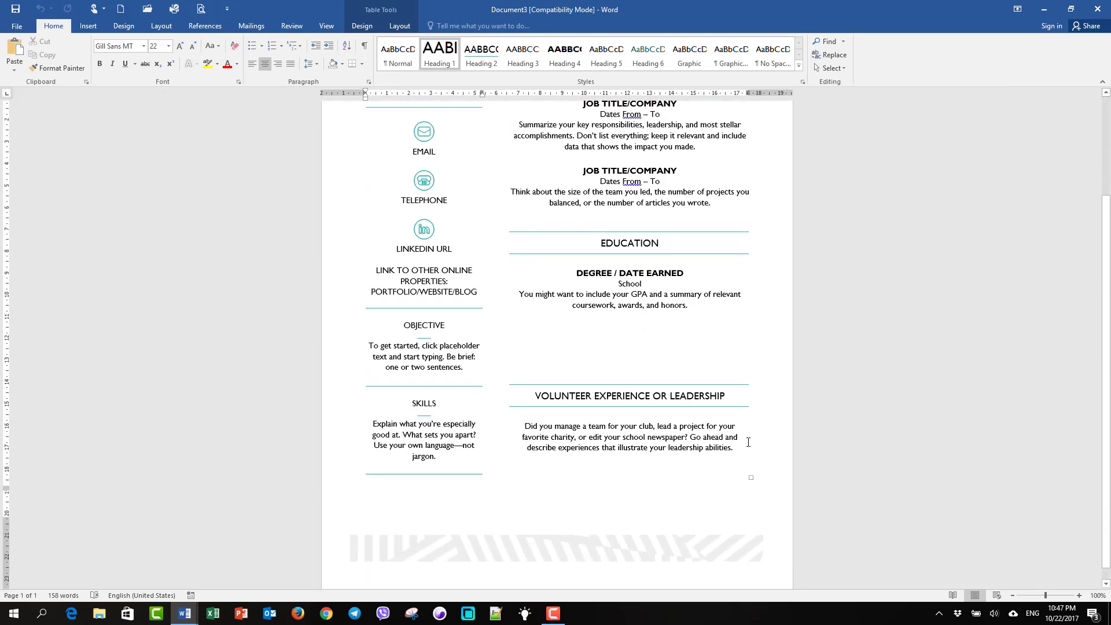
scroll(748, 442, up, 4)
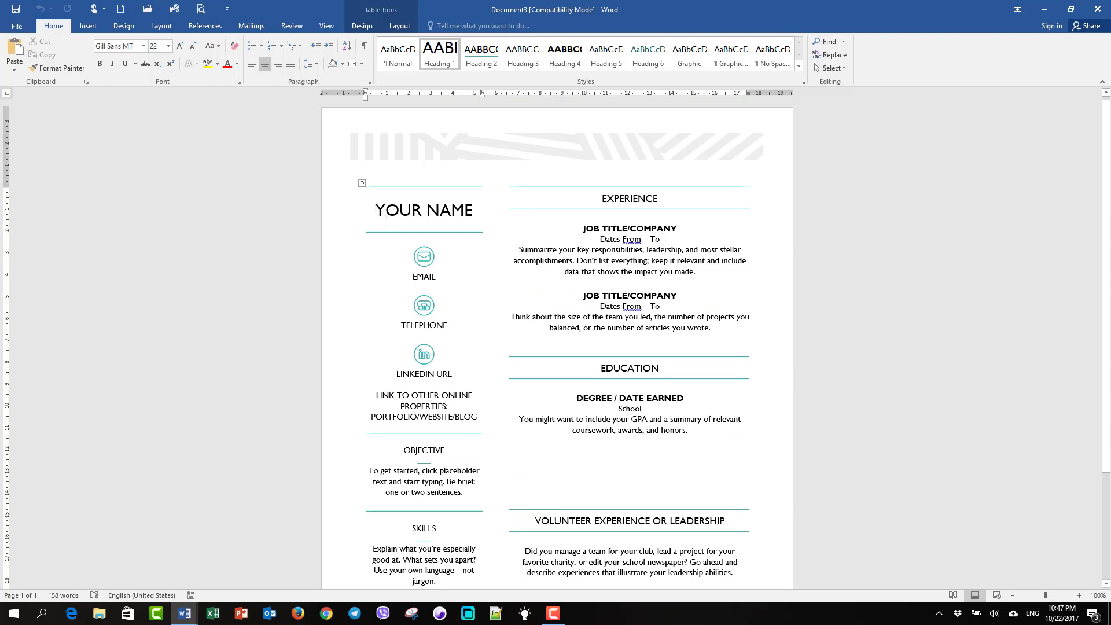
drag(374, 209, 463, 215)
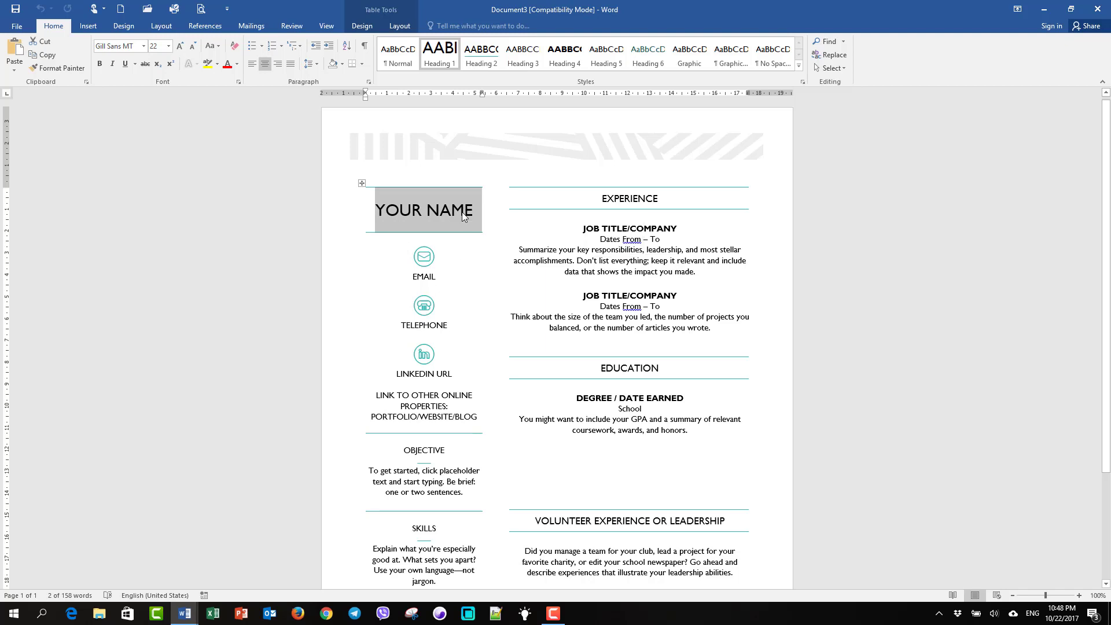
text(REAN)
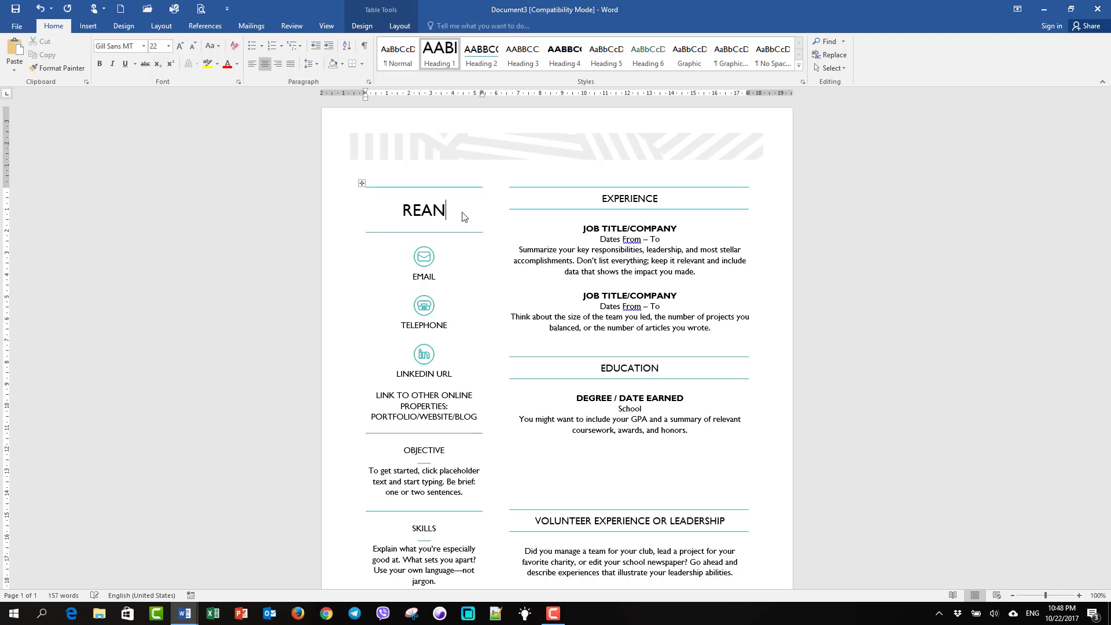
key(BackSpace)
key(BackSpace)
key(BackSpace)
key(BackSpace)
text(WORD101)
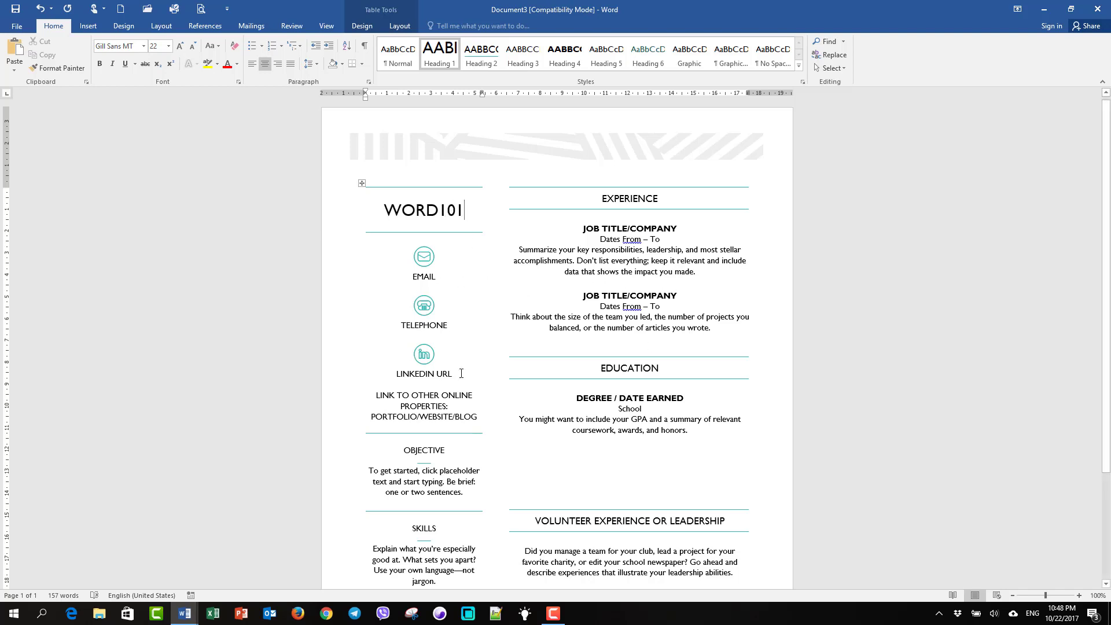
Replace the EMAIL placeholder with the contact e-mail address
click(437, 278)
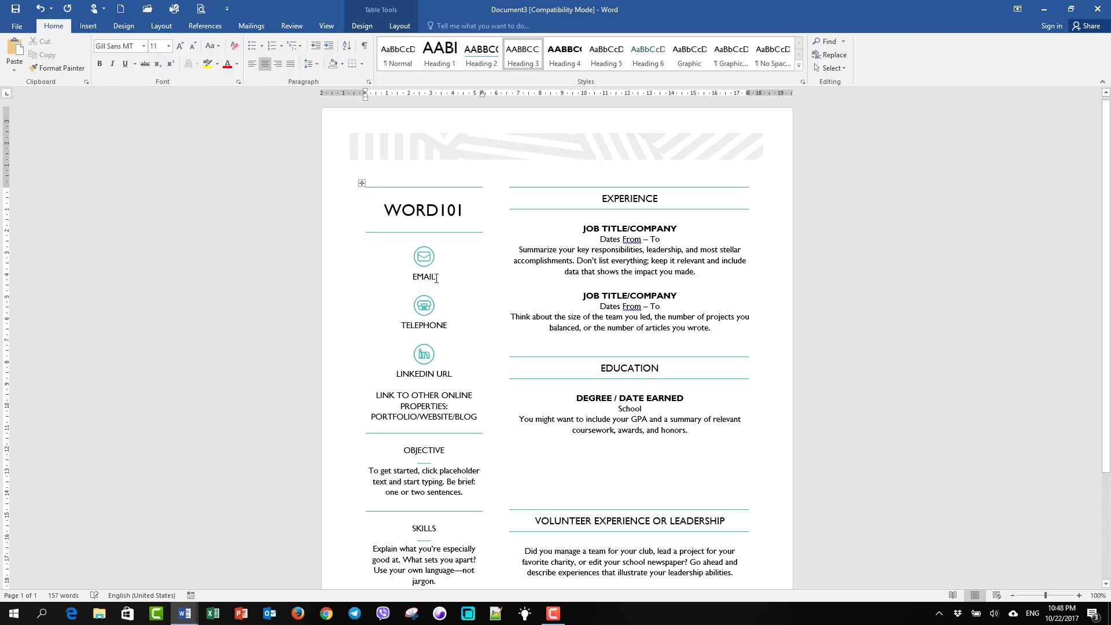
double_click(437, 277)
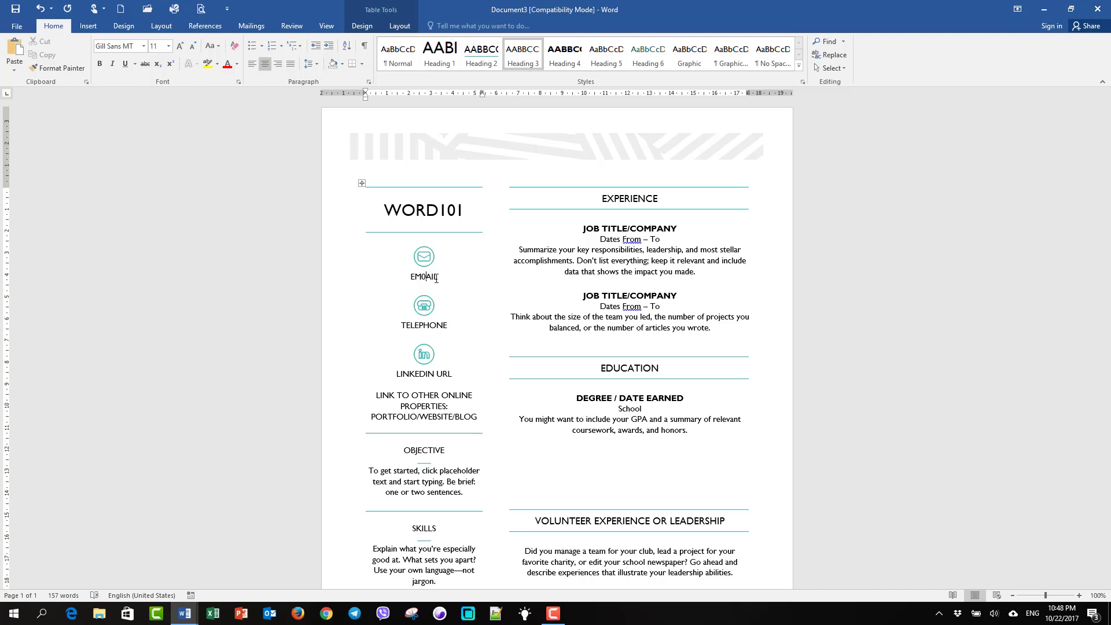
double_click(437, 278)
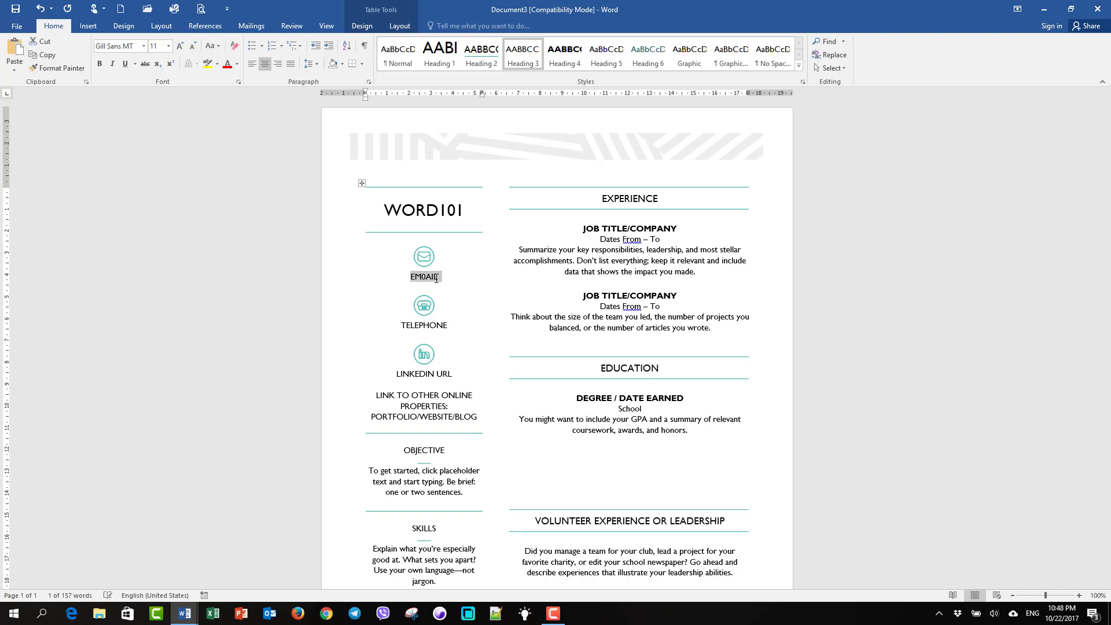
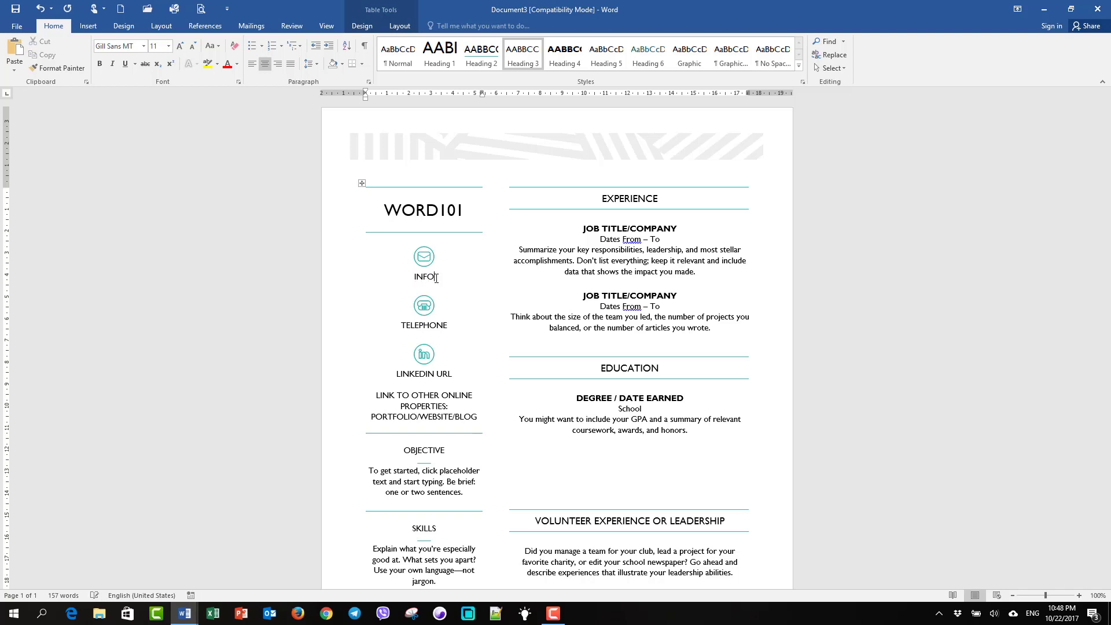
click(429, 326)
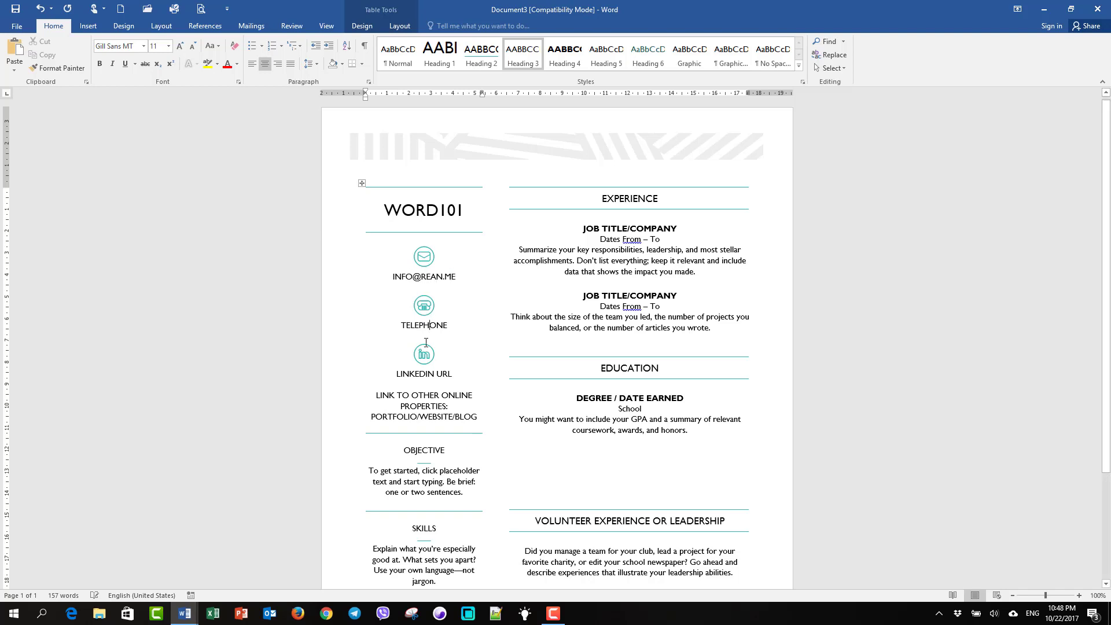
click(434, 374)
scroll(428, 373, down, 2)
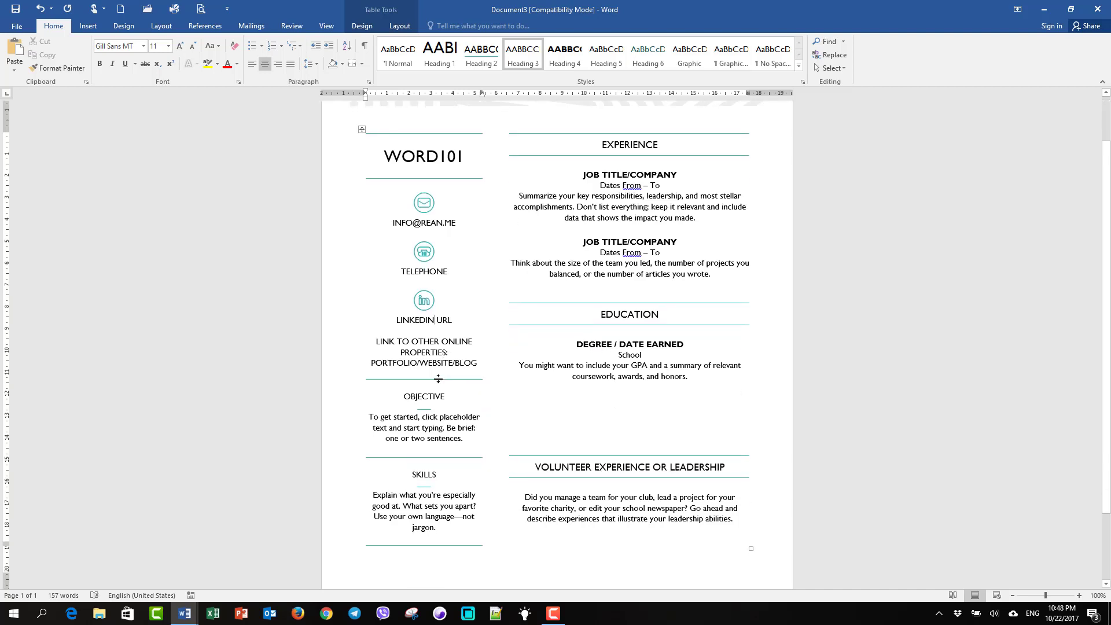
scroll(488, 397, down, 3)
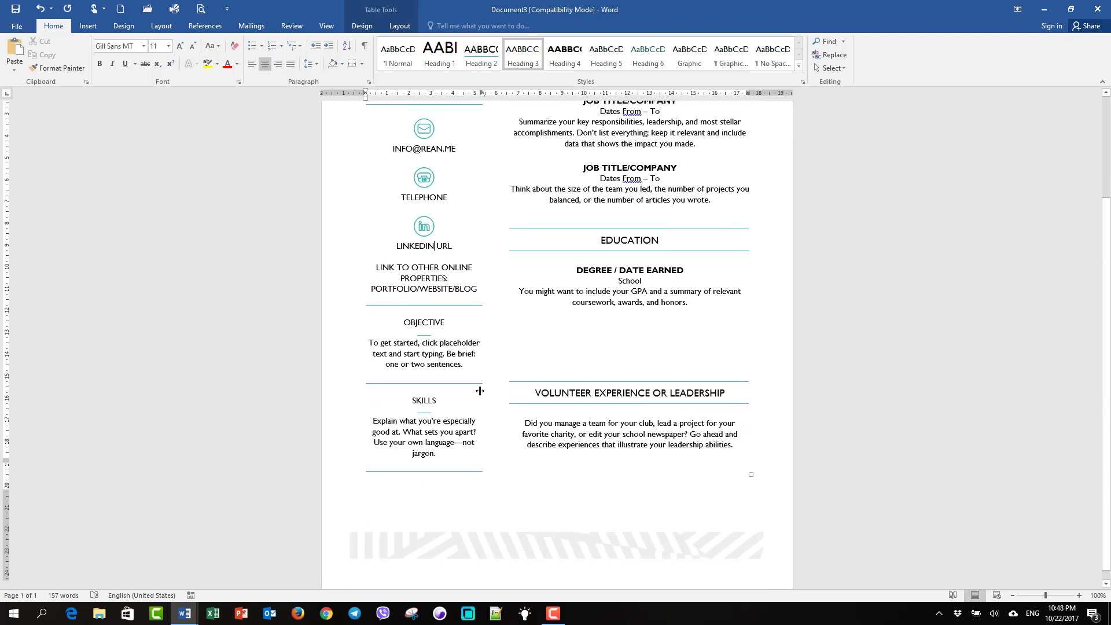
drag(370, 333, 460, 355)
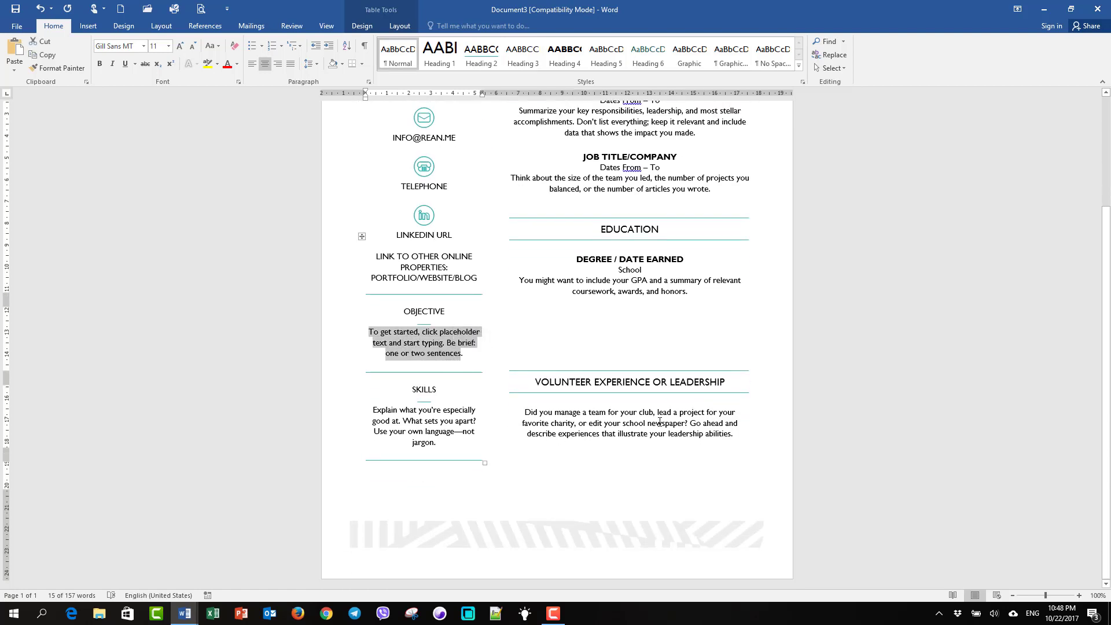
scroll(657, 421, up, 5)
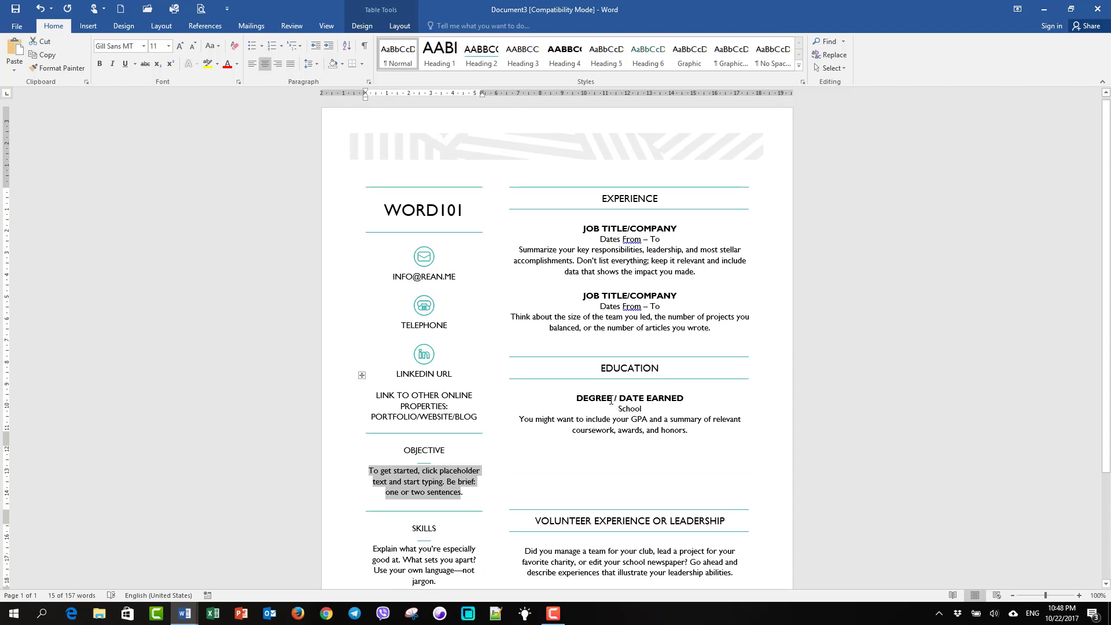
click(612, 398)
click(526, 418)
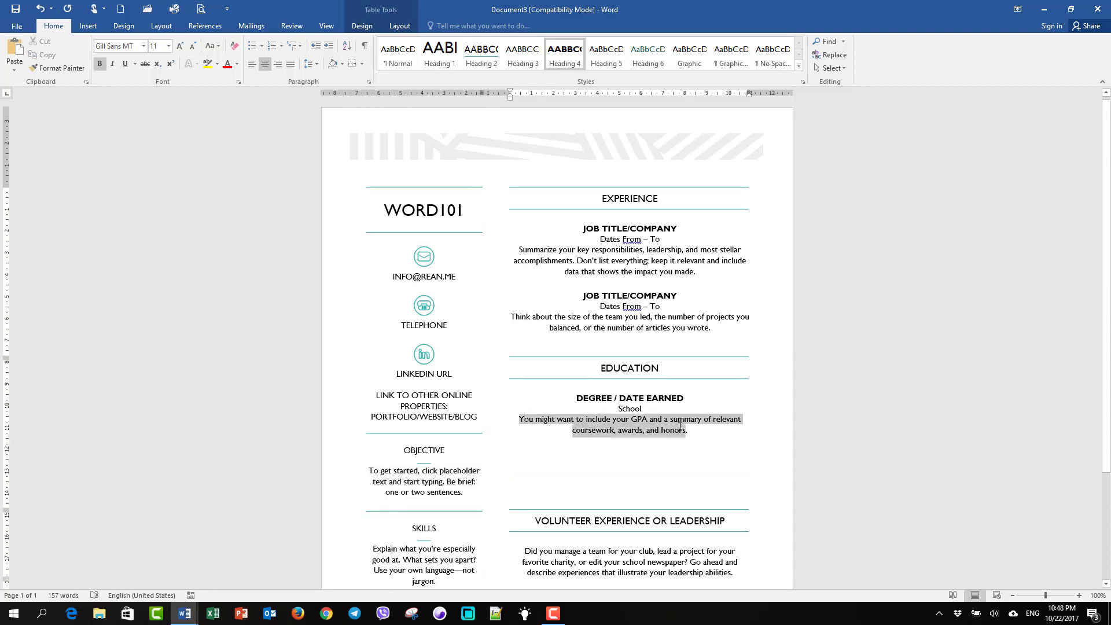
click(617, 319)
drag(600, 306, 702, 330)
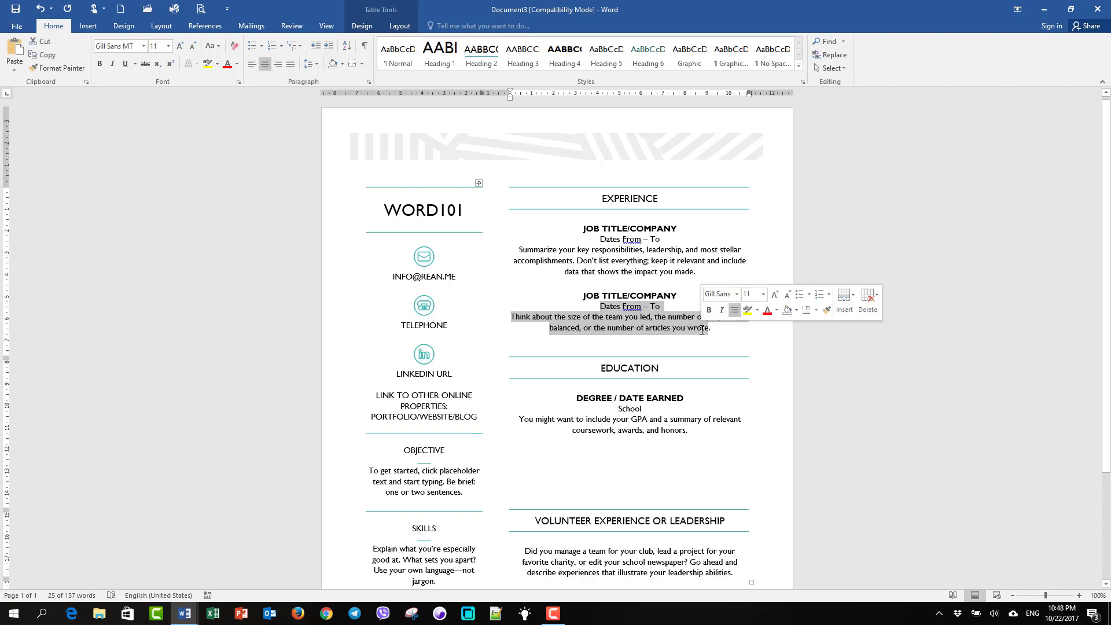
scroll(659, 409, down, 4)
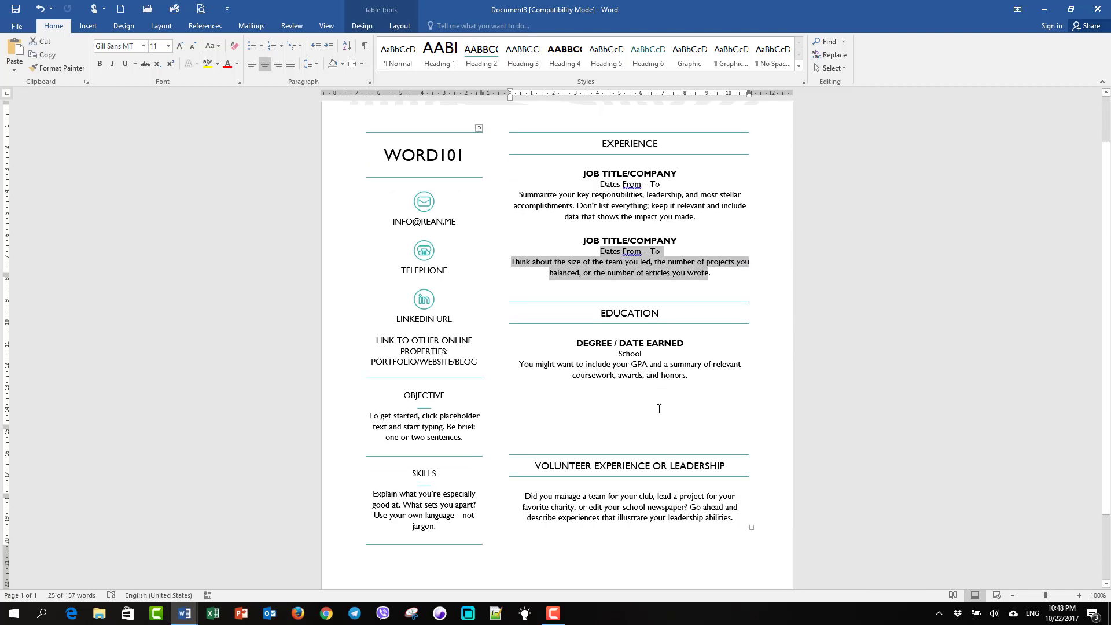
scroll(633, 420, up, 4)
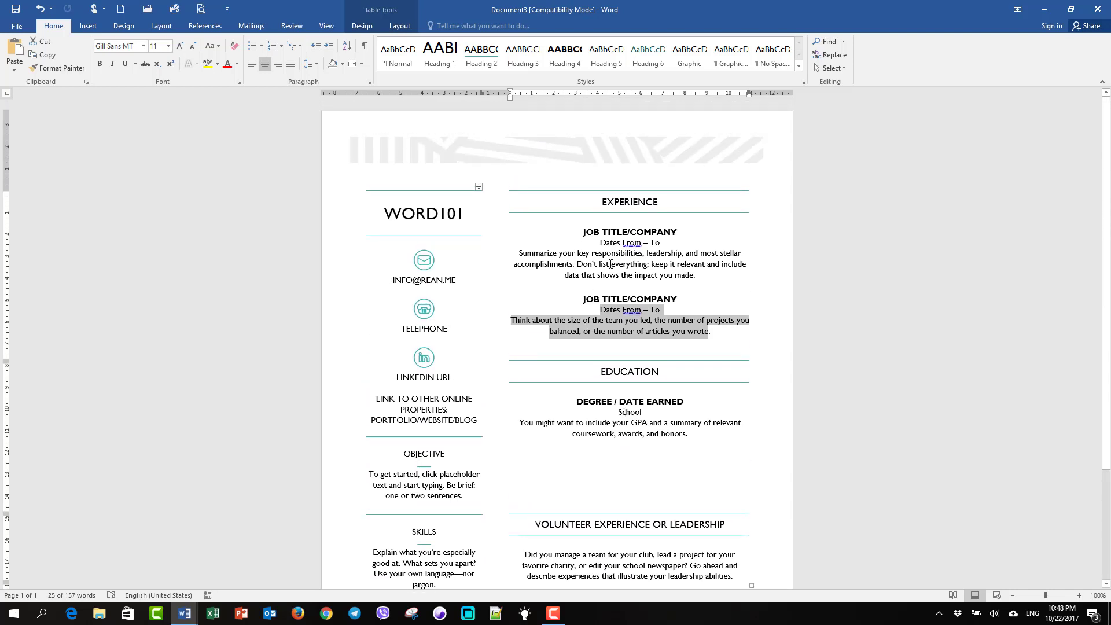
click(611, 264)
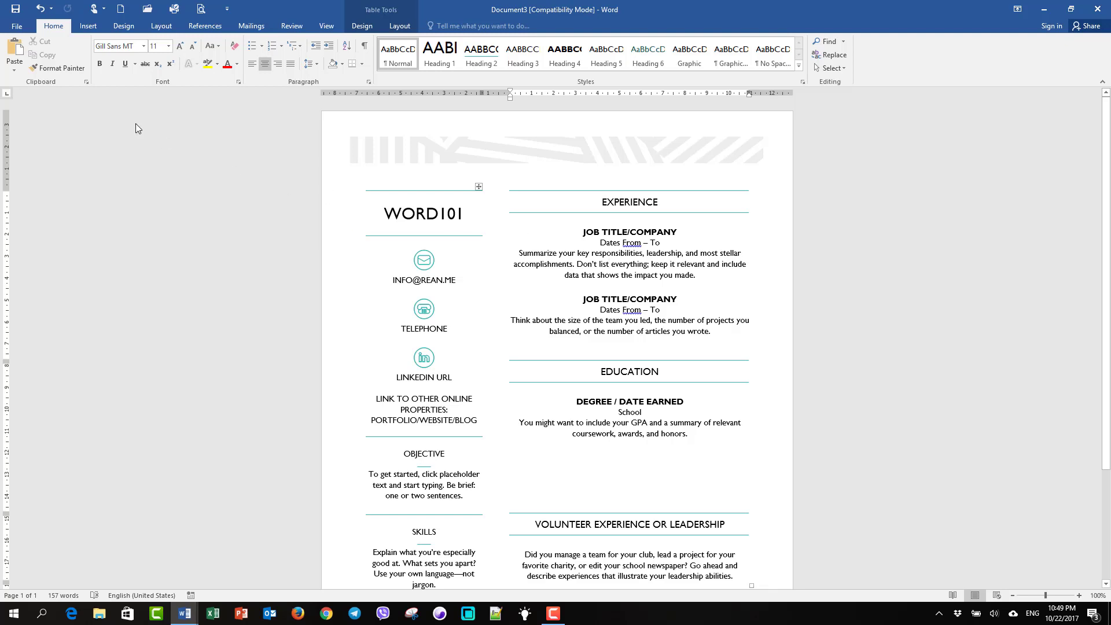
From the File > New gallery, create a document from the Accessible Template Sampler template
click(14, 25)
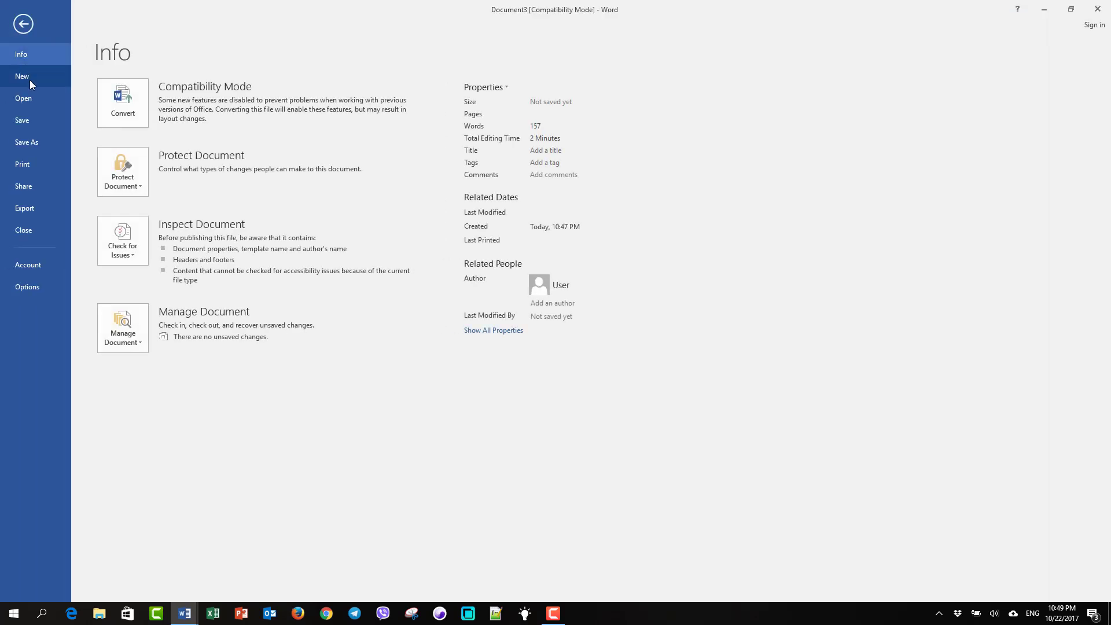
click(29, 80)
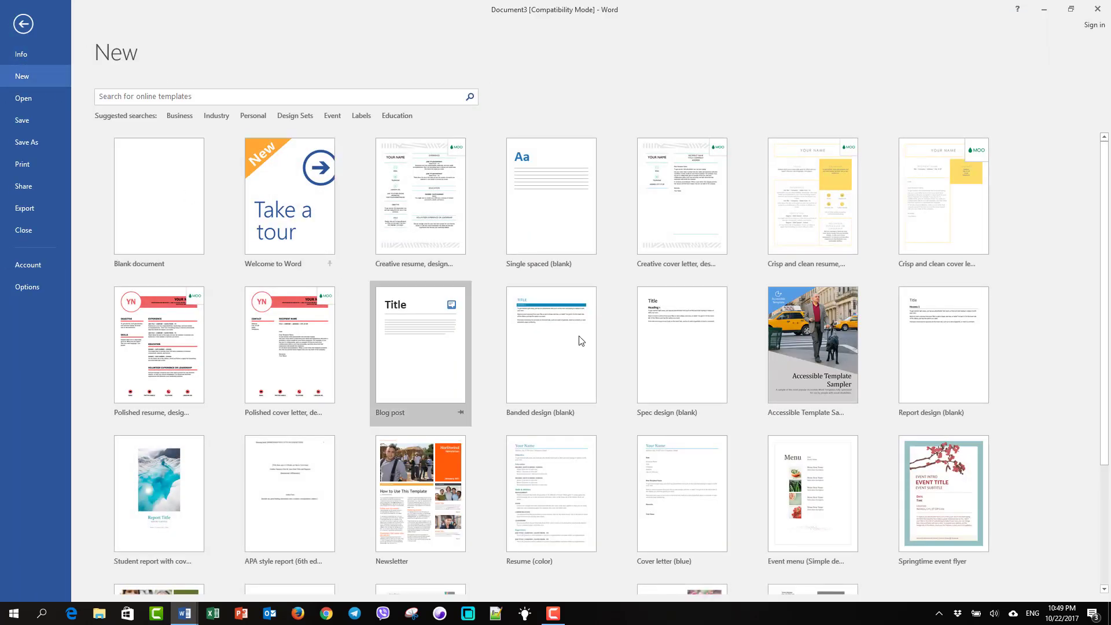
scroll(872, 312, down, 2)
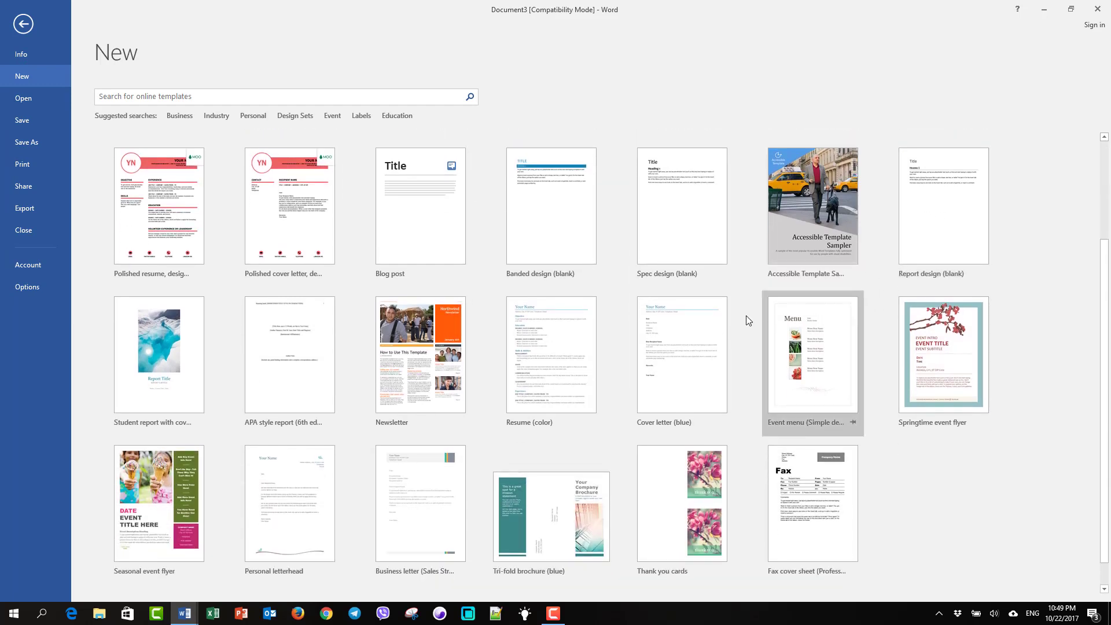
scroll(386, 336, down, 1)
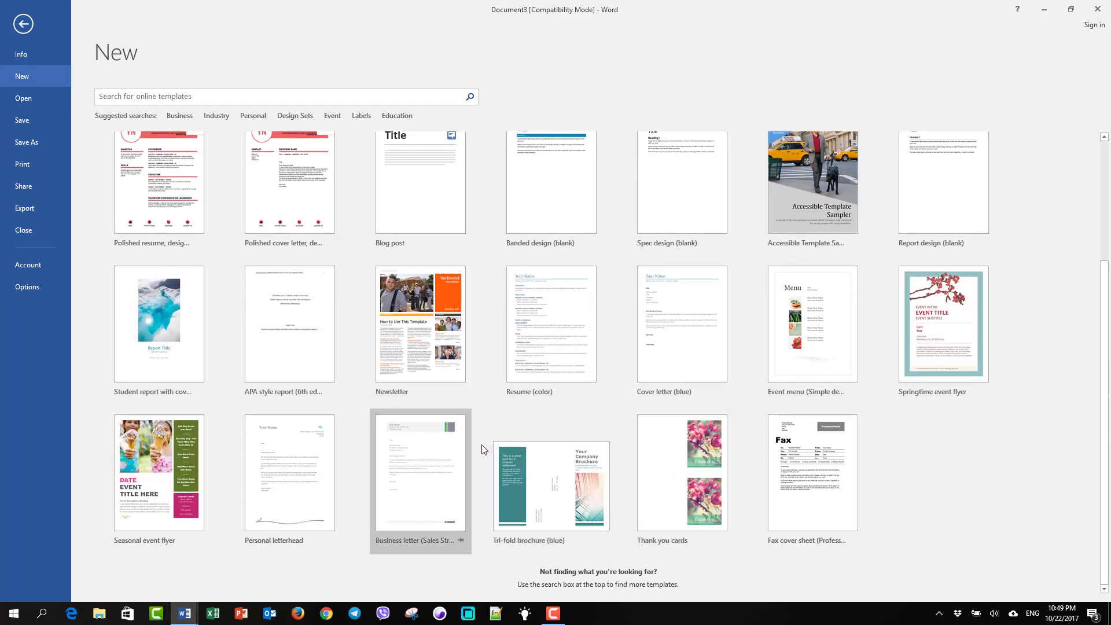
scroll(481, 444, up, 2)
scroll(481, 443, up, 1)
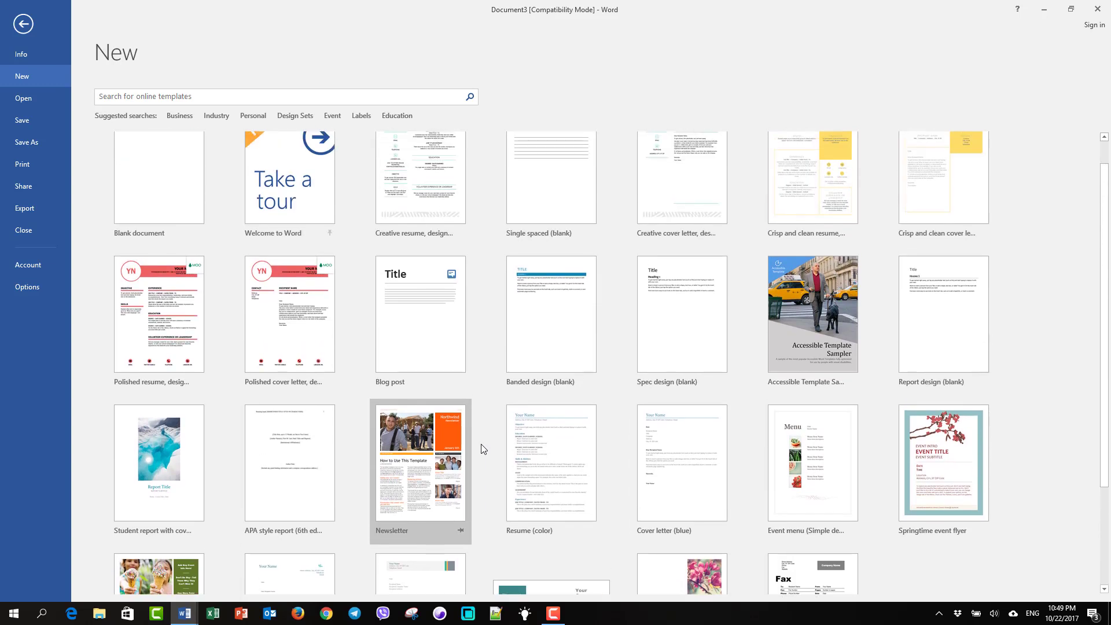
scroll(519, 434, down, 1)
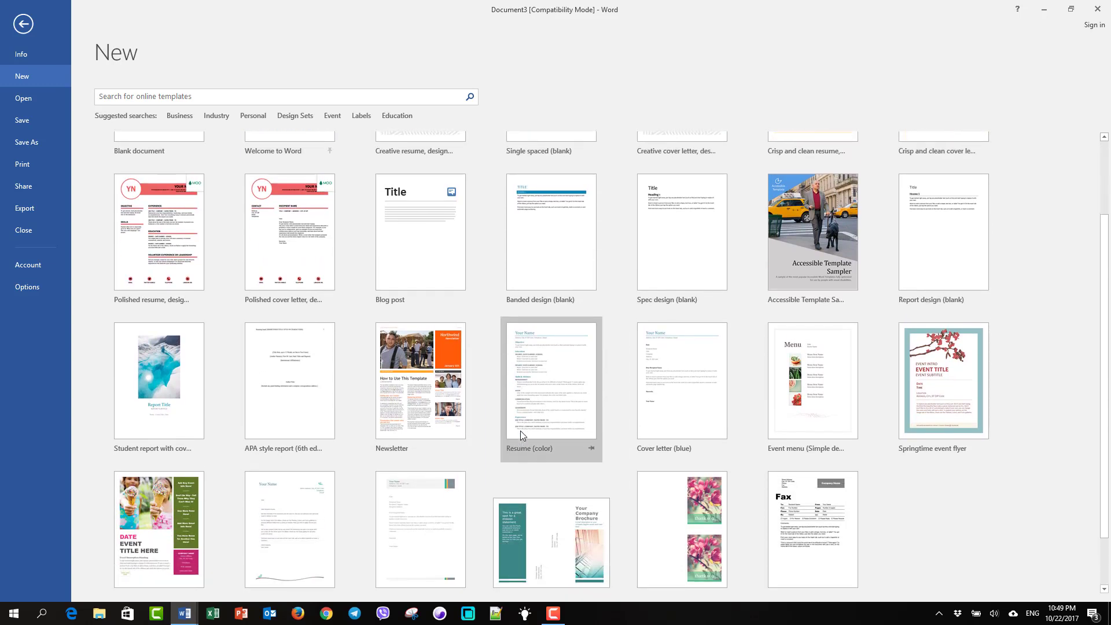
click(822, 256)
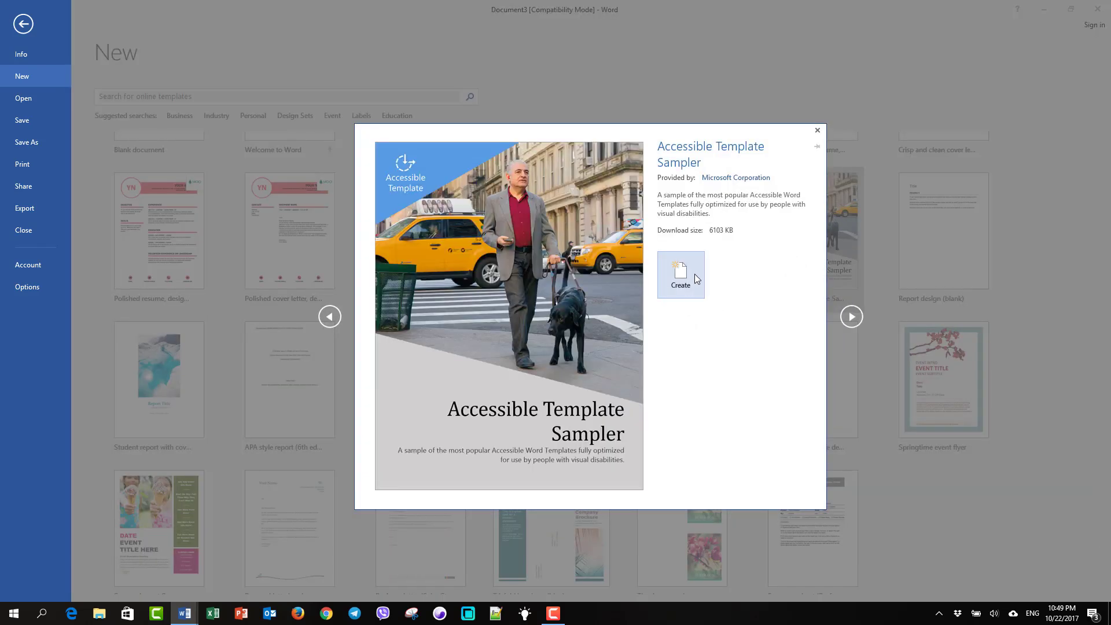
click(695, 273)
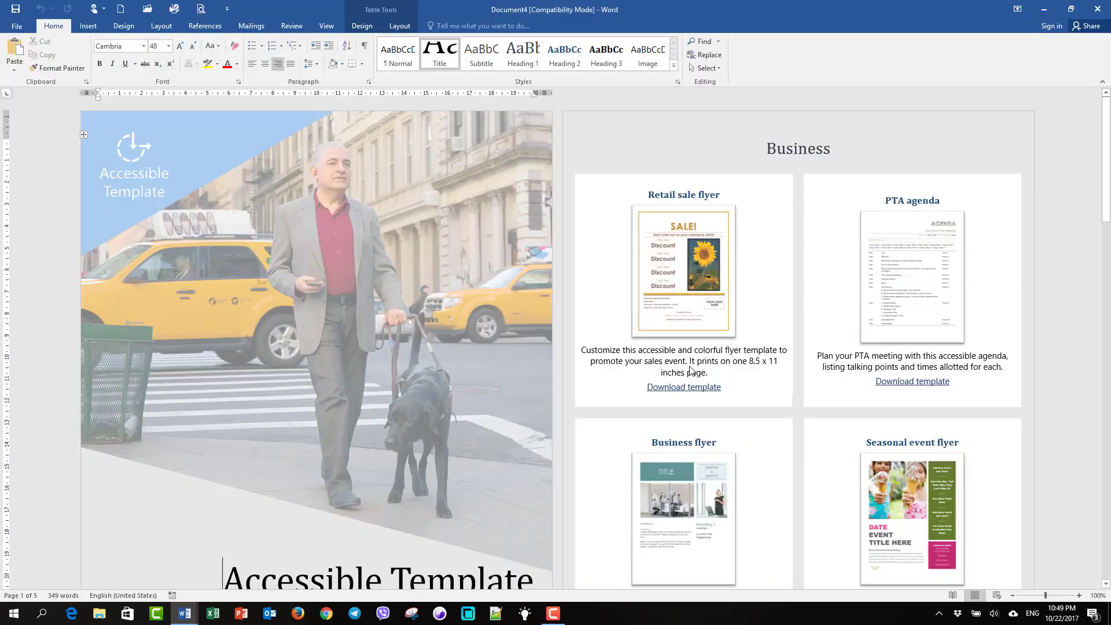
Zoom the Accessible Template Sampler document to 120% and look over the cover
scroll(298, 396, down, 10)
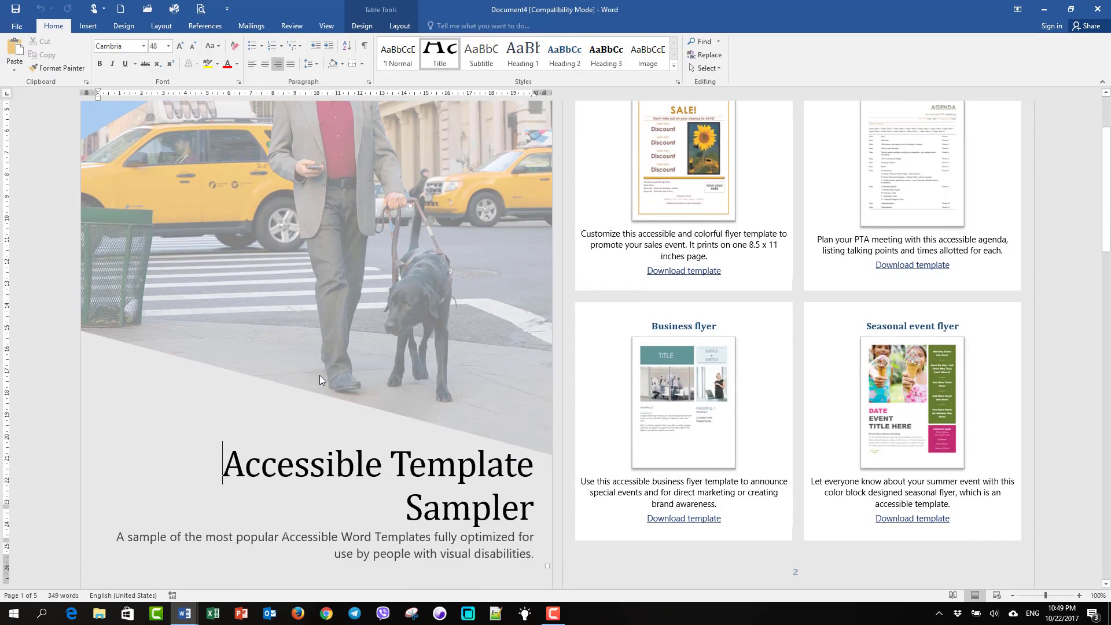
scroll(420, 337, down, 5)
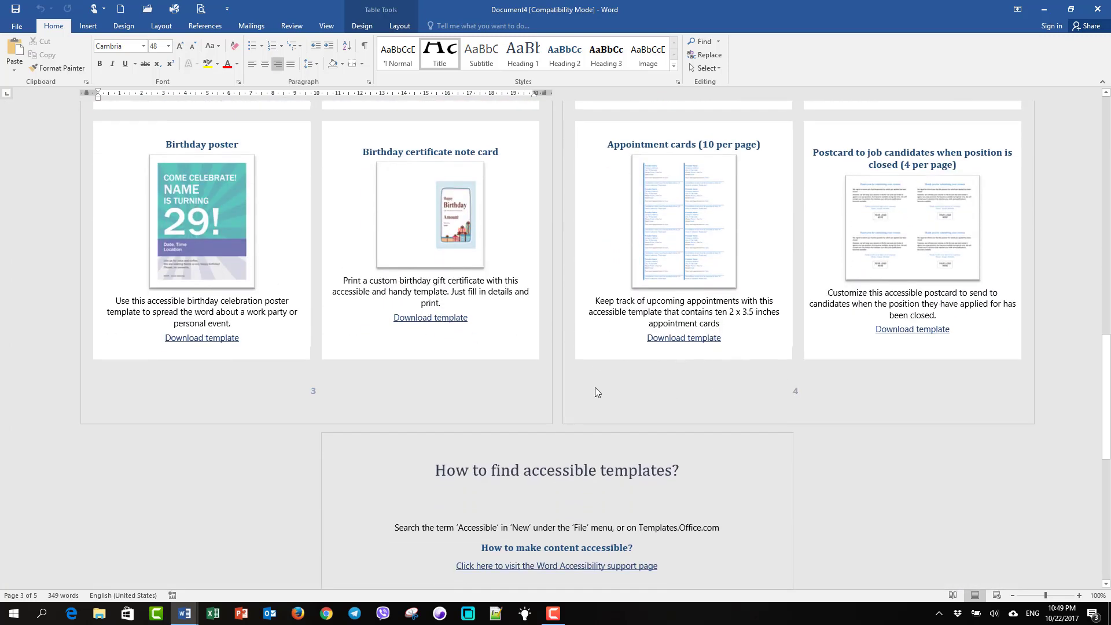
scroll(571, 392, up, 6)
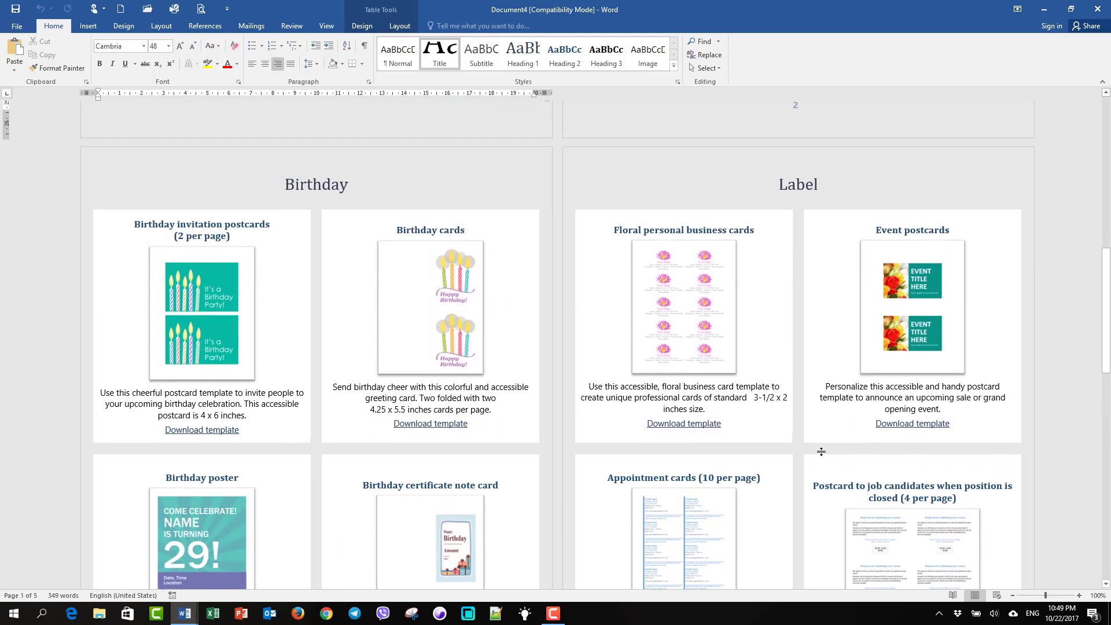
click(1079, 596)
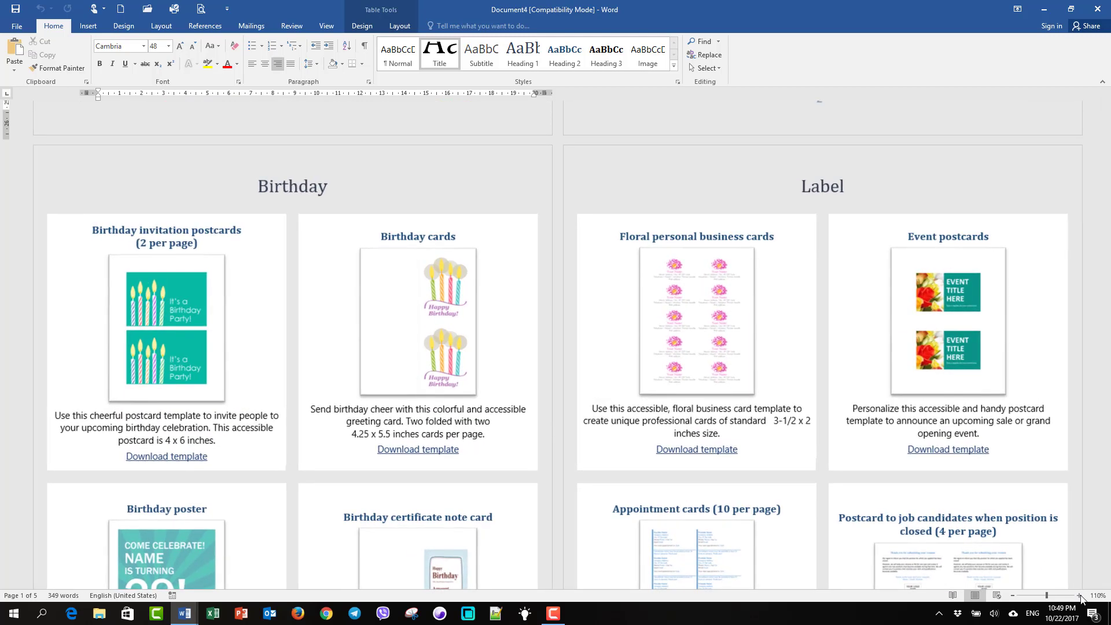
click(1079, 595)
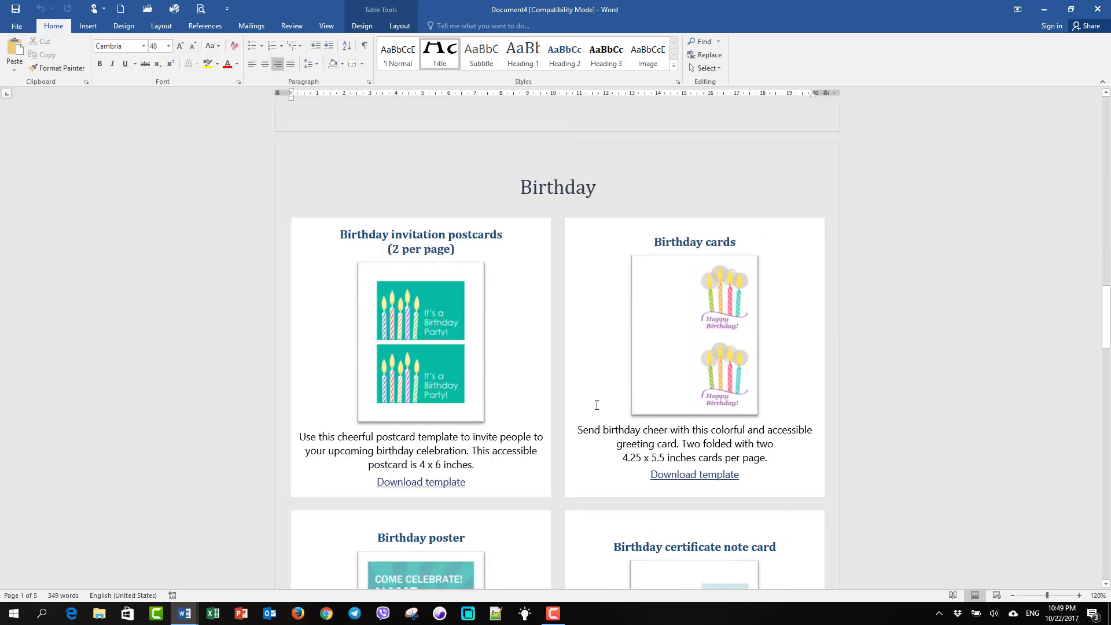
scroll(596, 405, up, 15)
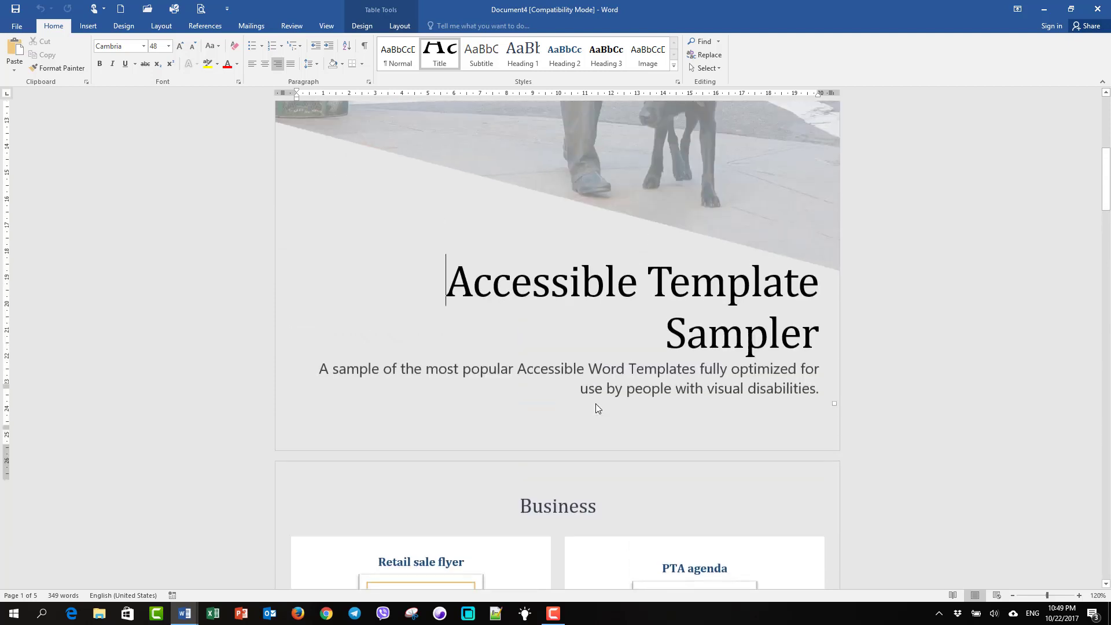
scroll(596, 404, up, 6)
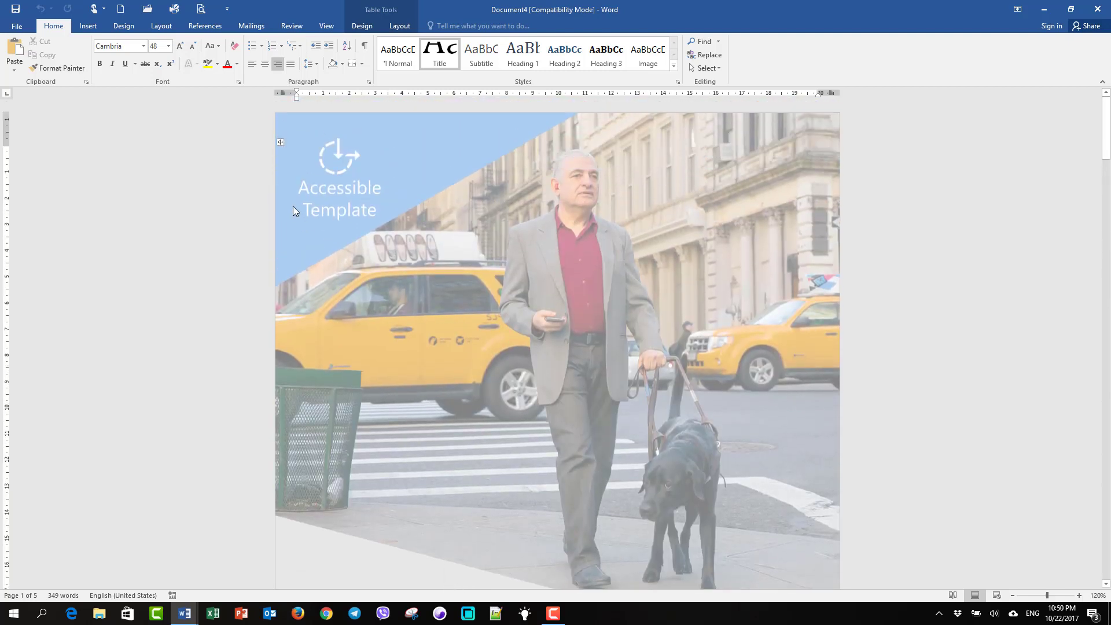
scroll(346, 190, down, 4)
scroll(370, 212, up, 4)
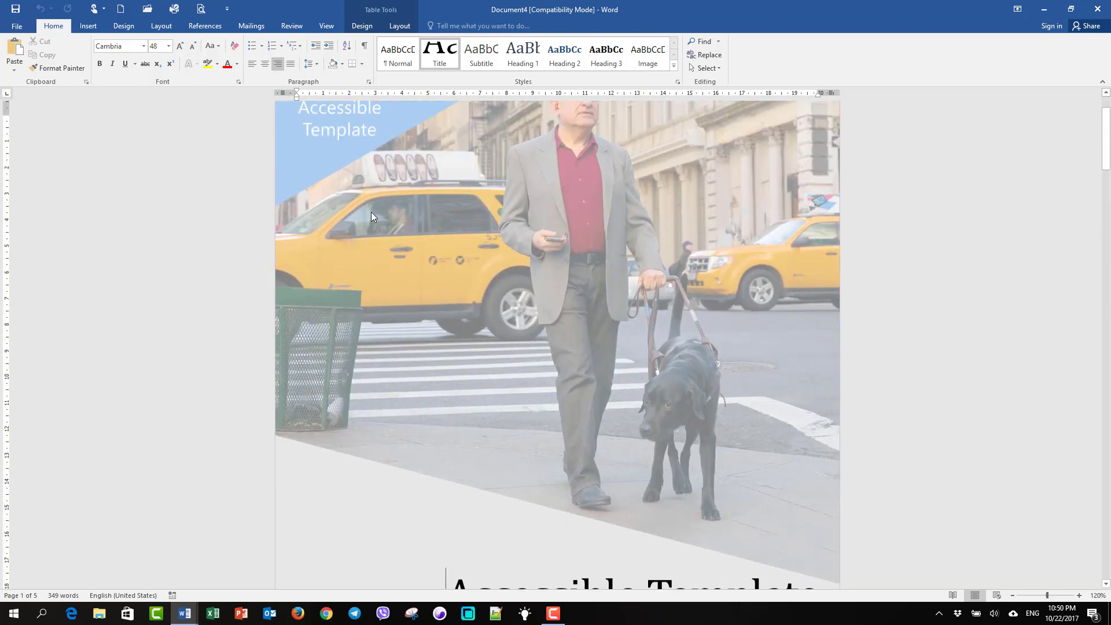
right_click(420, 185)
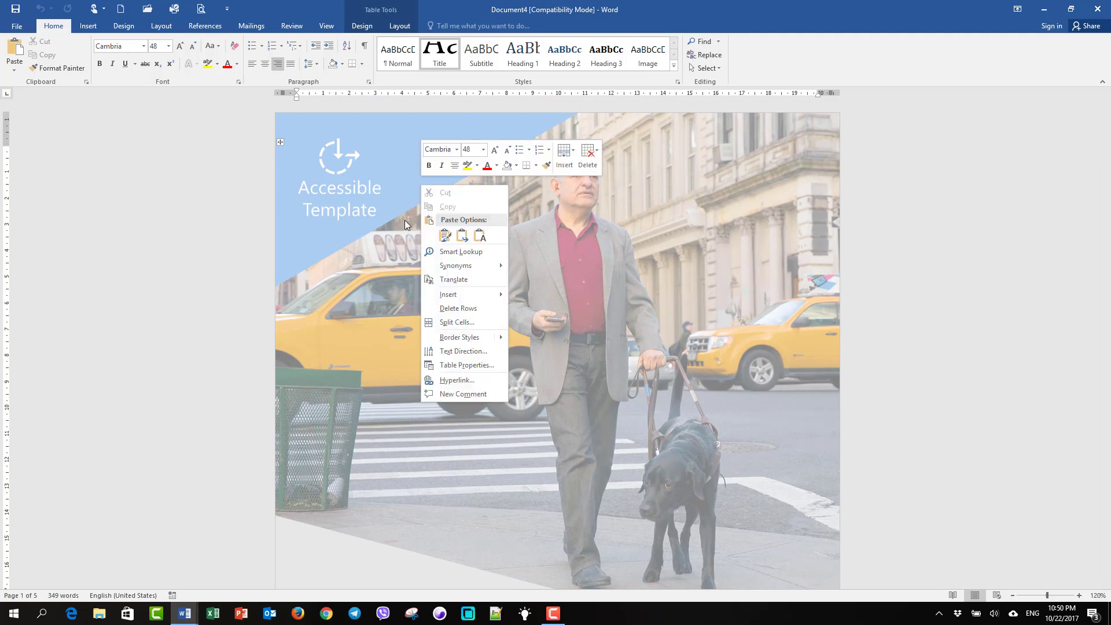
click(388, 320)
Replace the cover title 'Accessible Template Sampler' with 'welcome to rean computer101'
scroll(391, 320, down, 5)
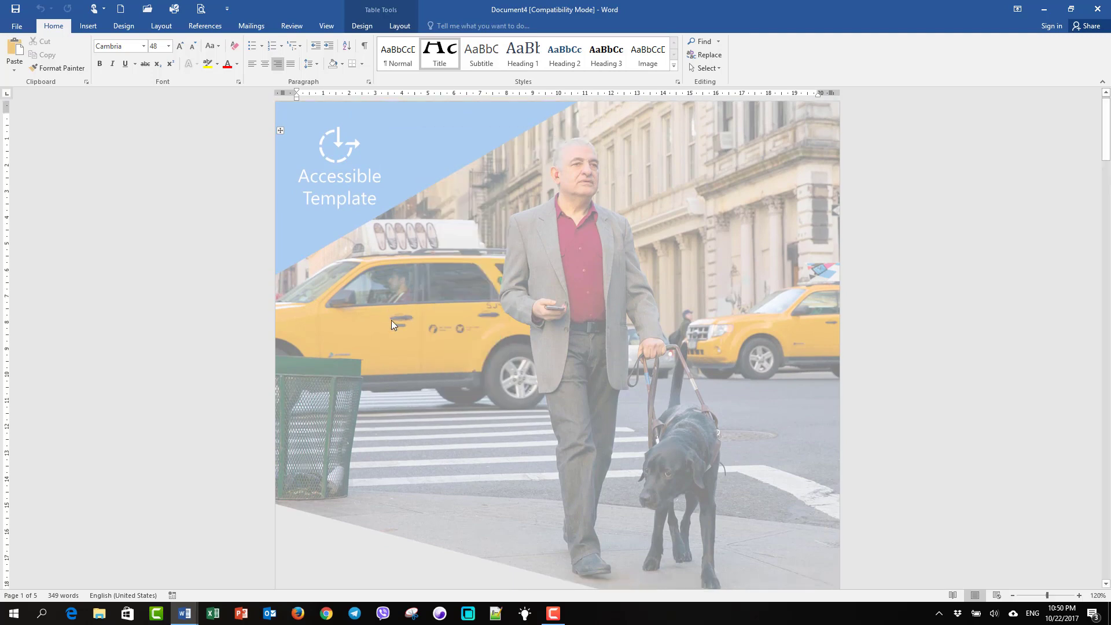
click(736, 229)
drag(455, 222, 770, 251)
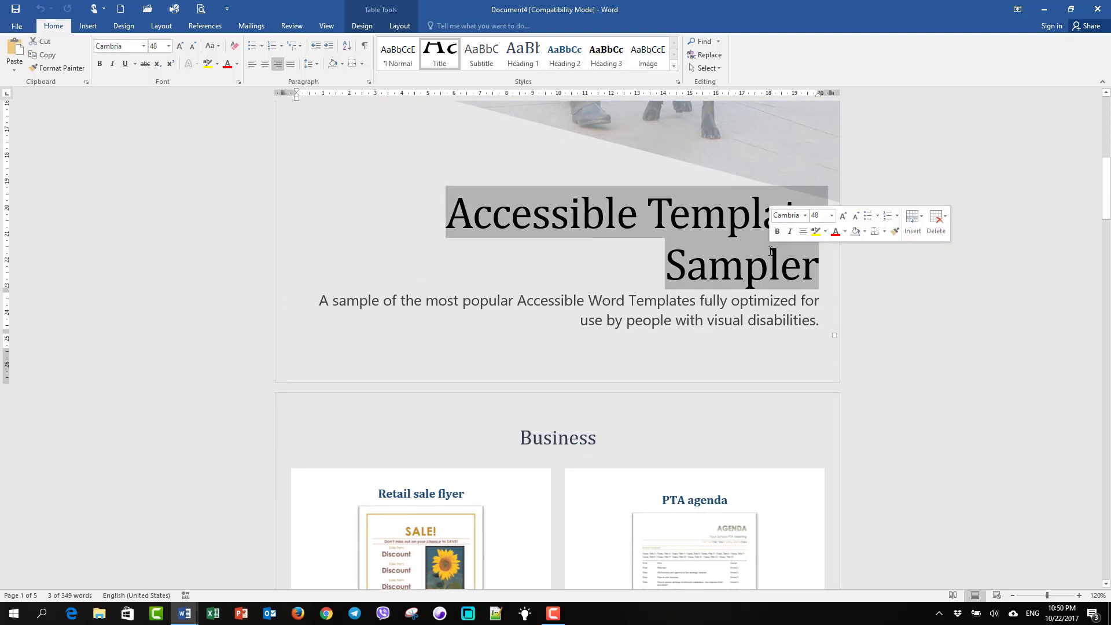
text(wel)
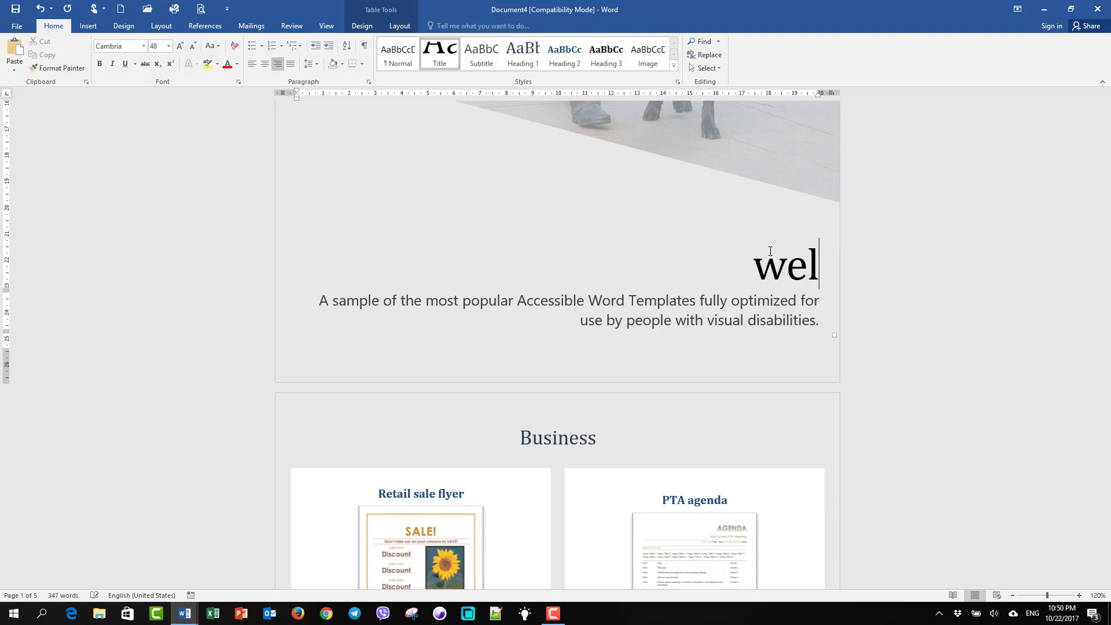
text(come to rean computer101)
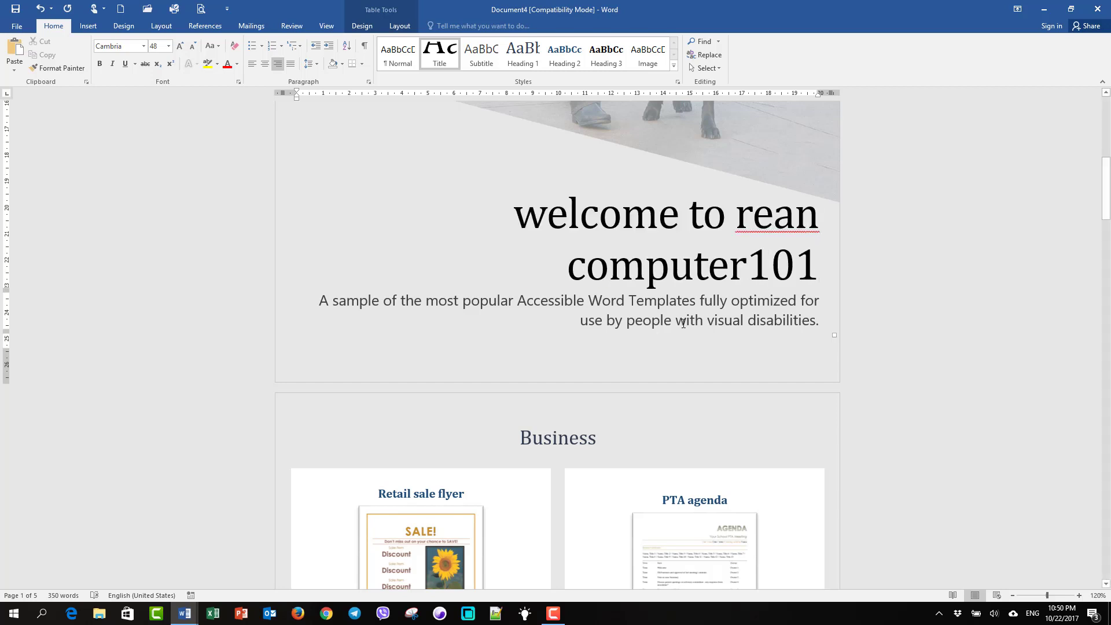
Select the cover subtitle, the Business heading and the Retail sale flyer image in turn
scroll(542, 295, up, 5)
scroll(610, 283, down, 4)
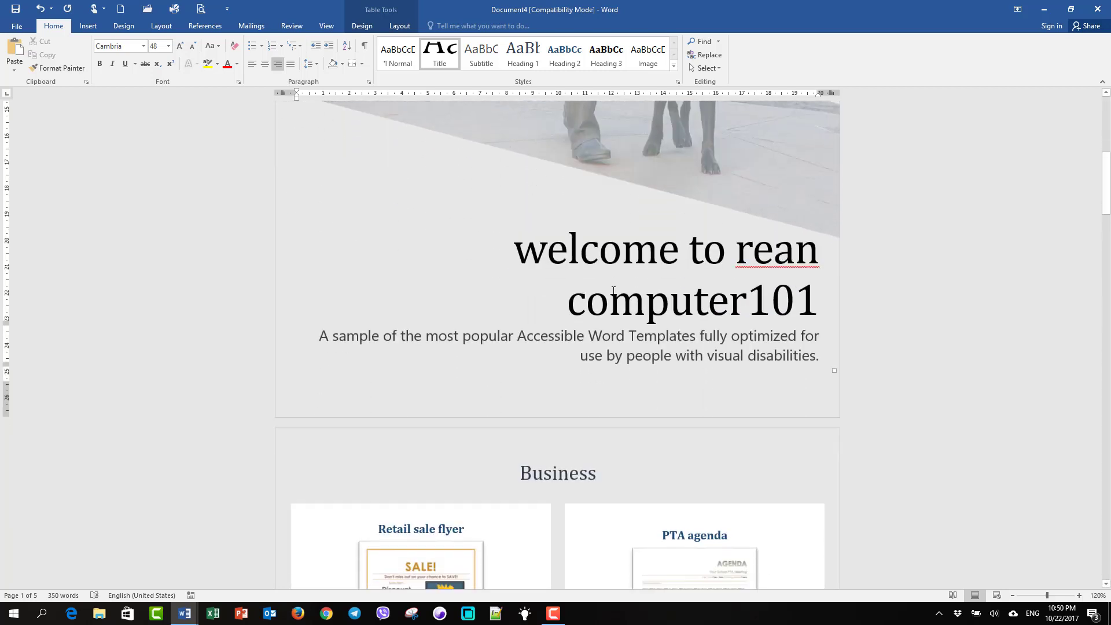
drag(319, 336, 780, 357)
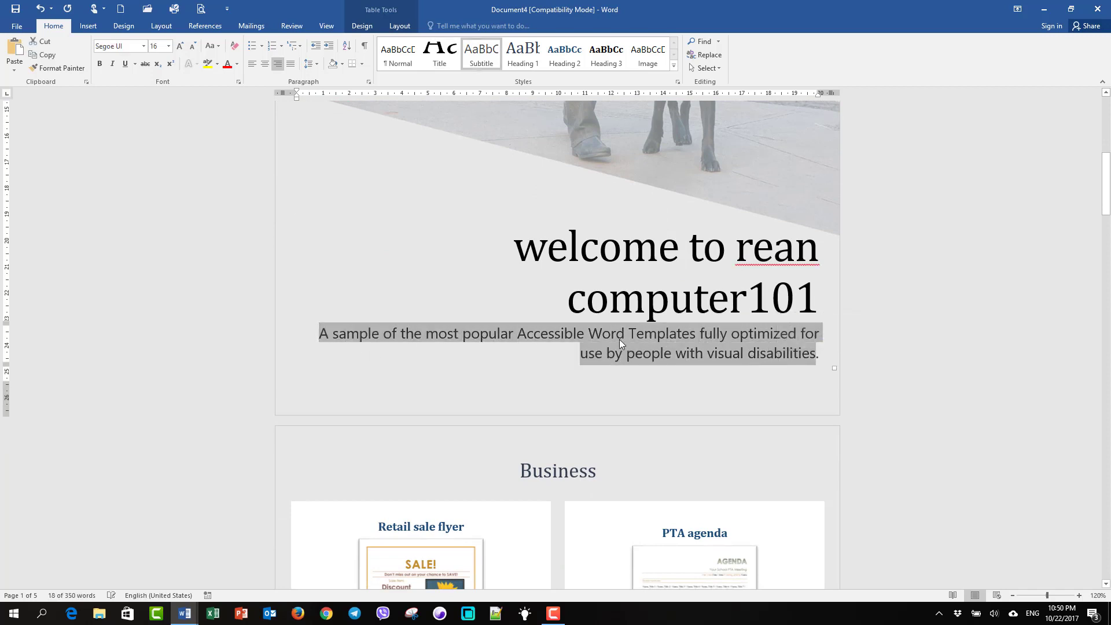
scroll(615, 329, down, 5)
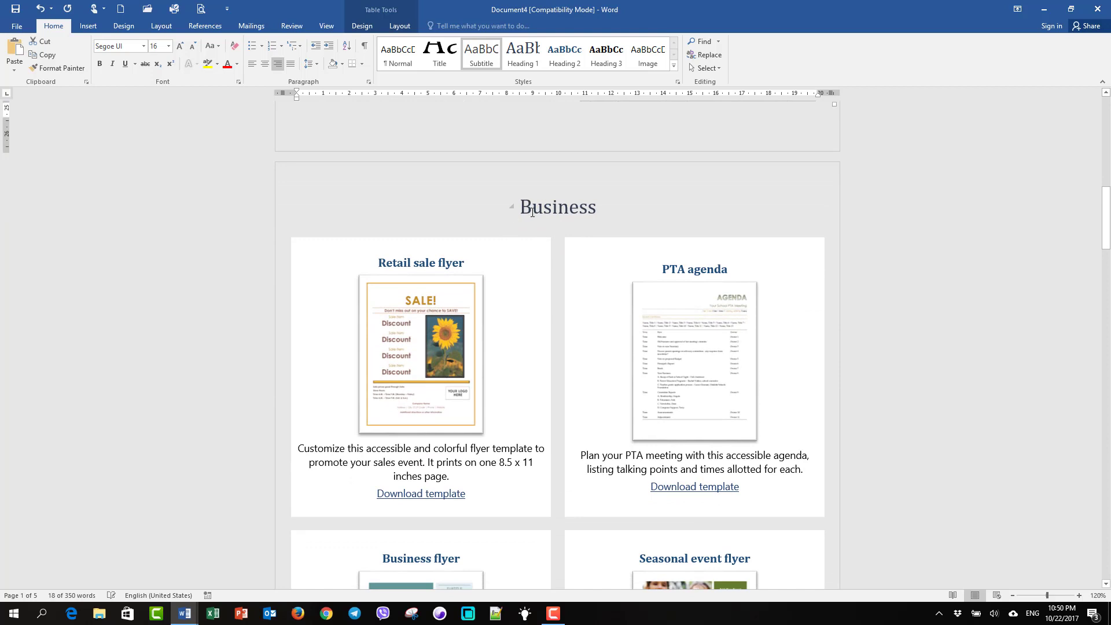
click(532, 212)
drag(599, 208, 517, 208)
click(426, 384)
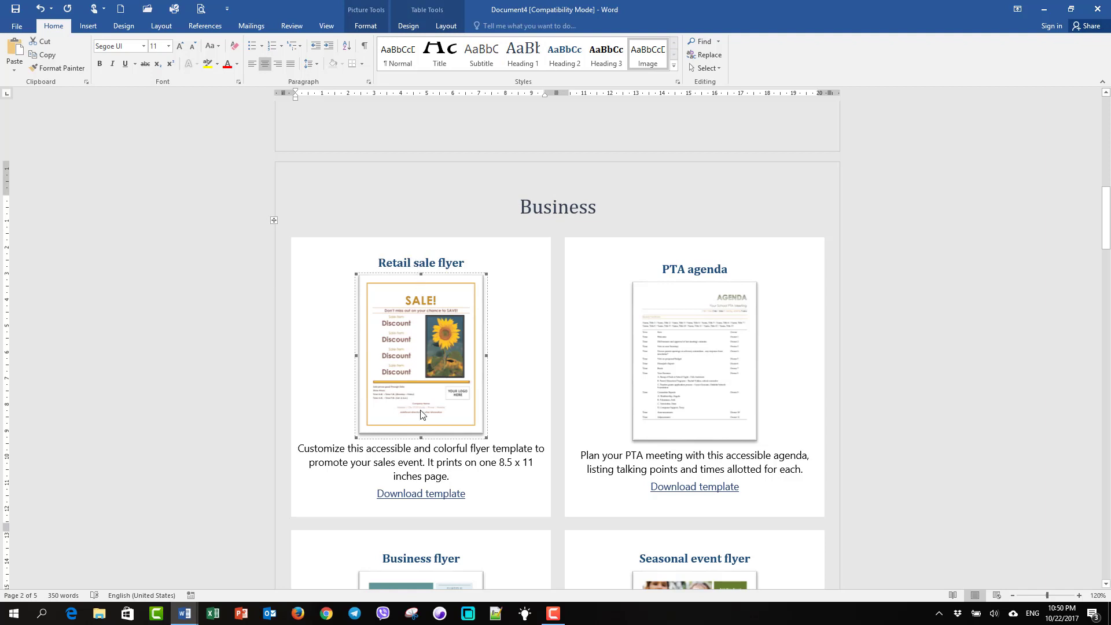
Scroll through the Birthday and Label sections, then go to the file information page
scroll(422, 414, down, 3)
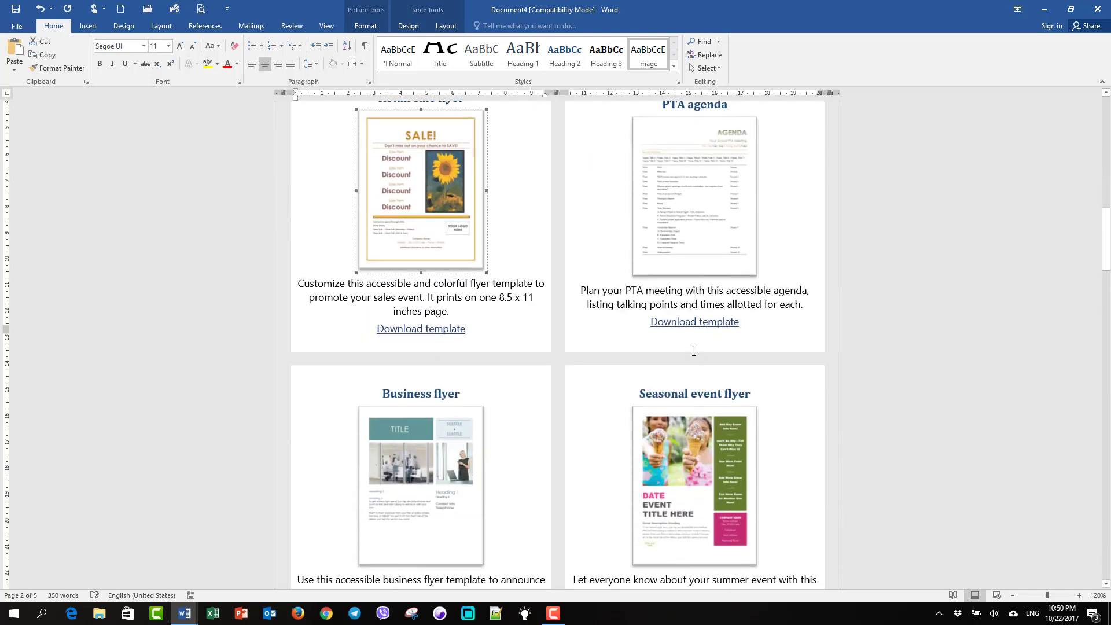
scroll(618, 265, down, 8)
scroll(510, 336, down, 5)
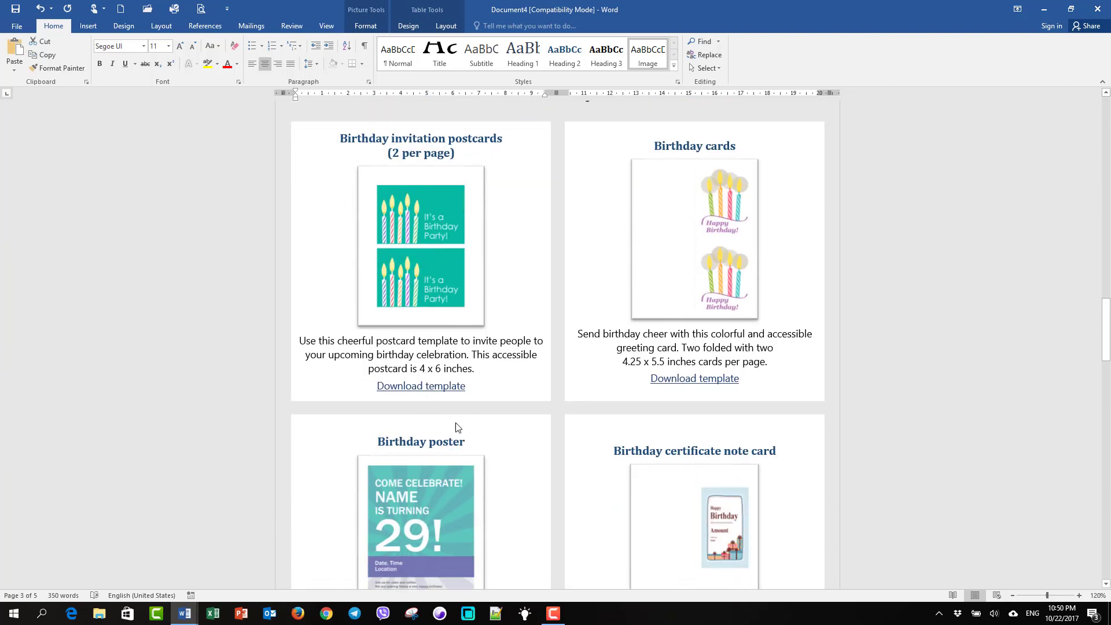
scroll(458, 428, down, 10)
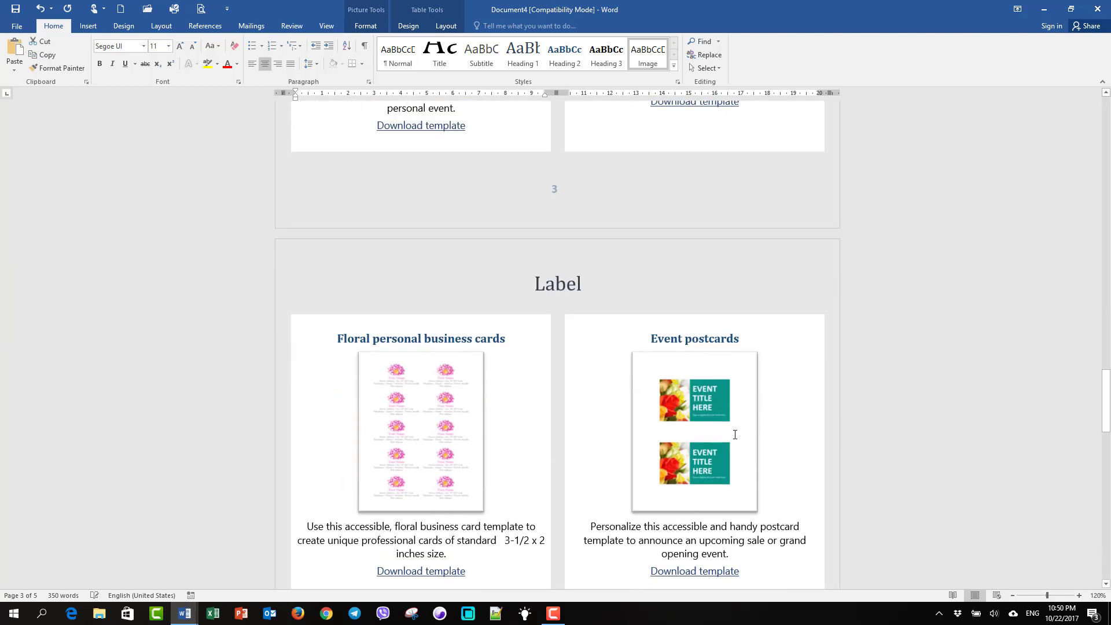
scroll(735, 435, down, 1)
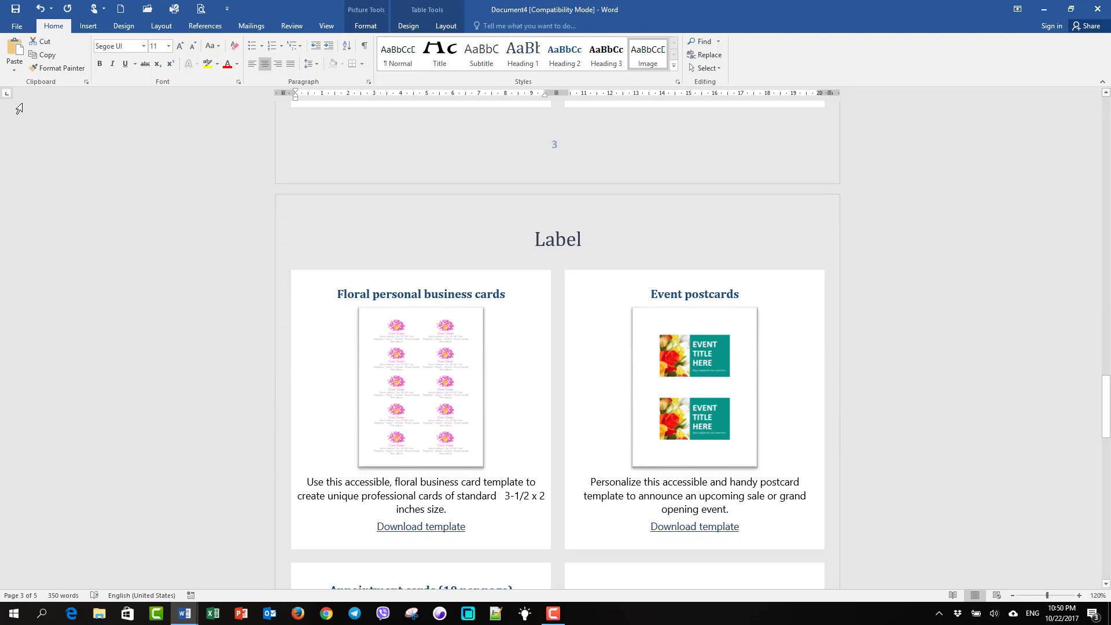
click(20, 26)
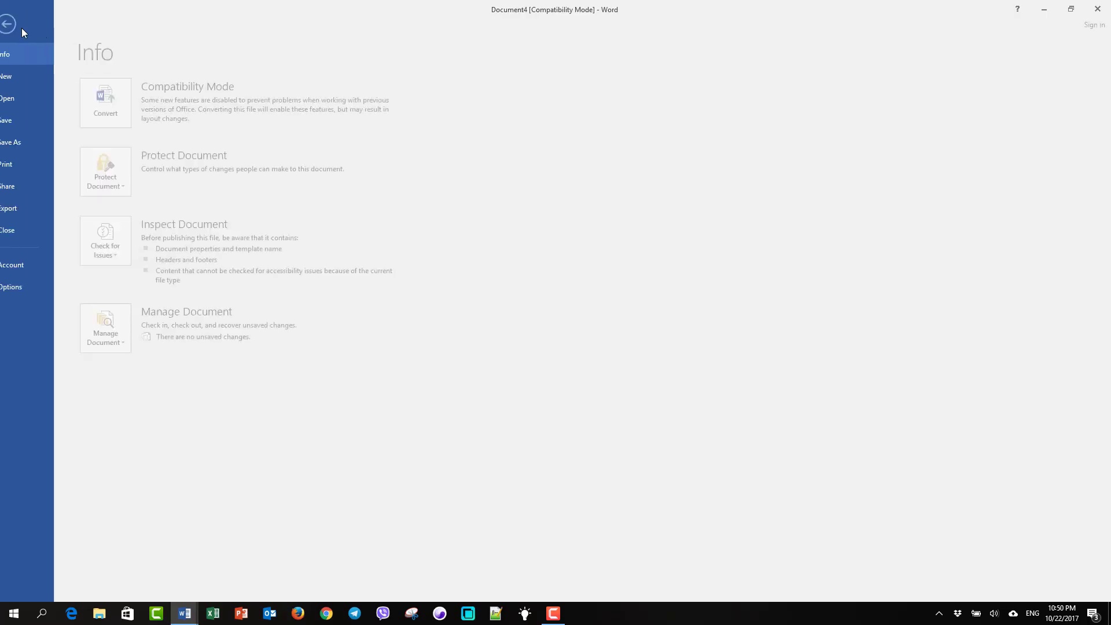
Create Document5 from the Newsletter template in the New gallery
click(34, 78)
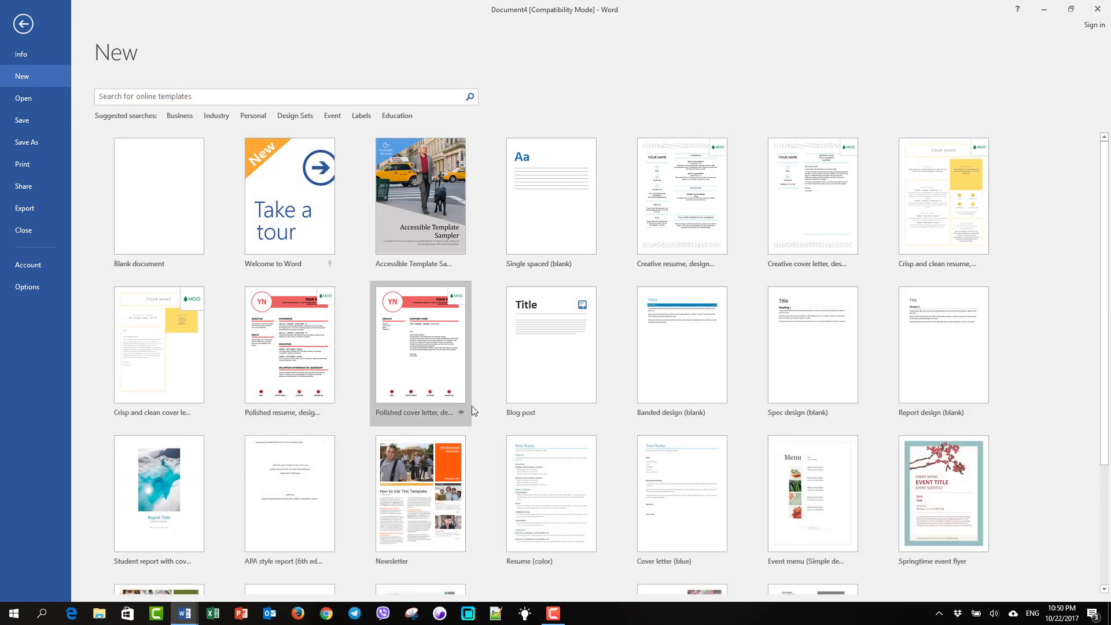
scroll(1003, 387, down, 2)
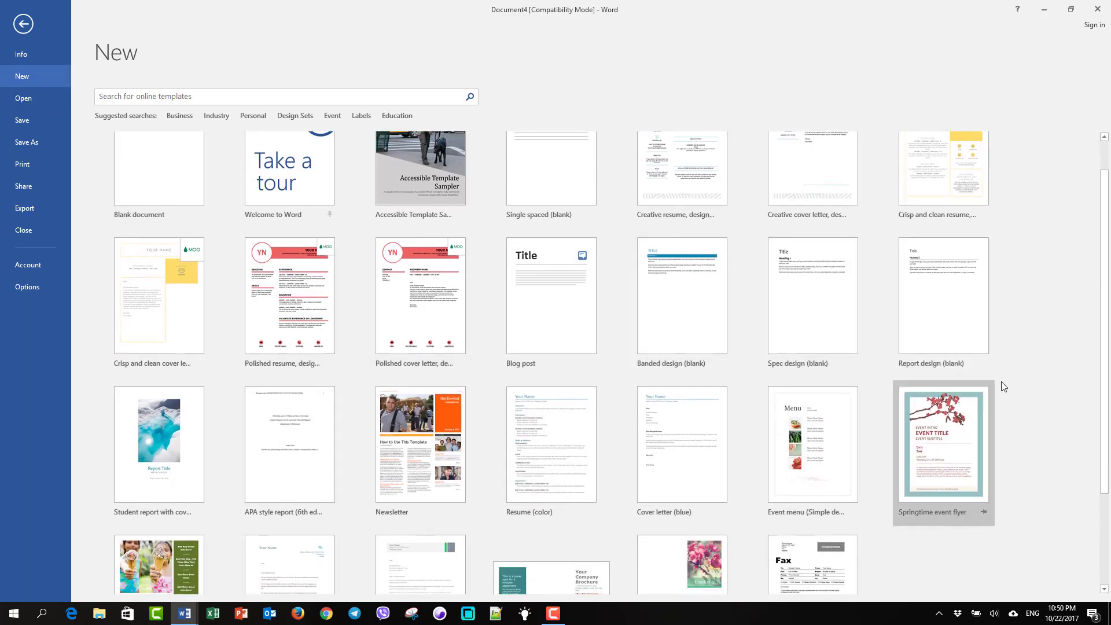
scroll(1001, 386, down, 3)
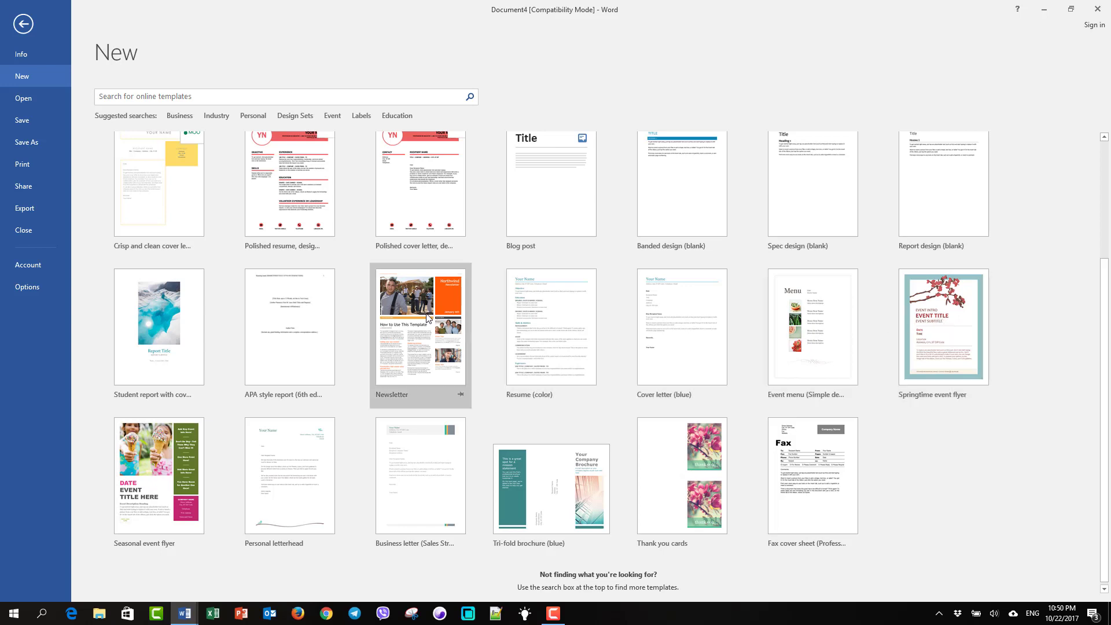
click(414, 342)
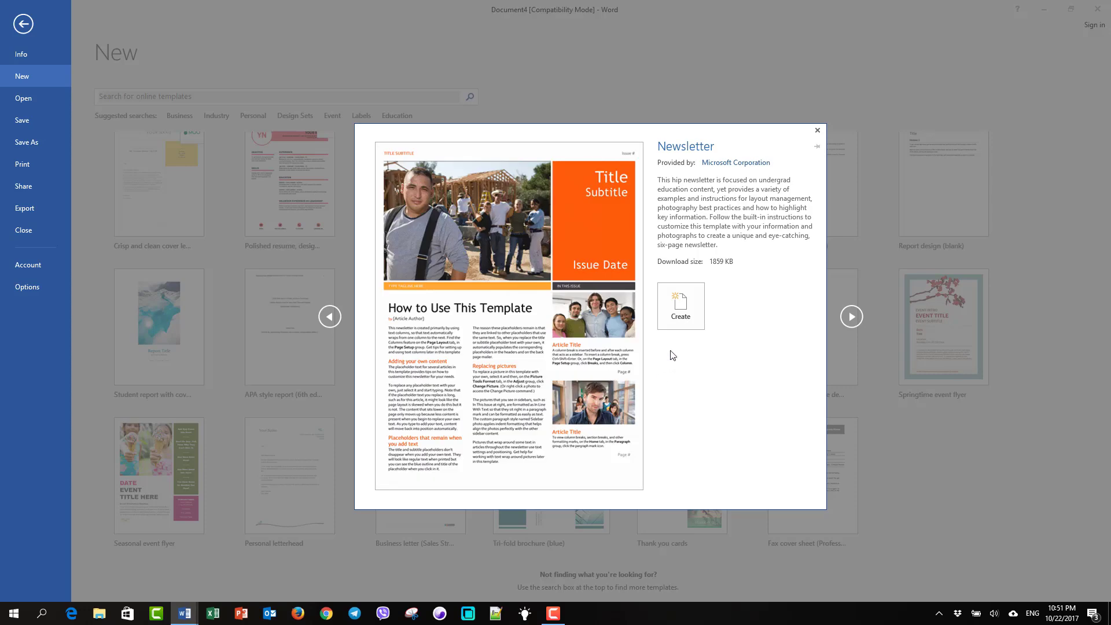
click(675, 321)
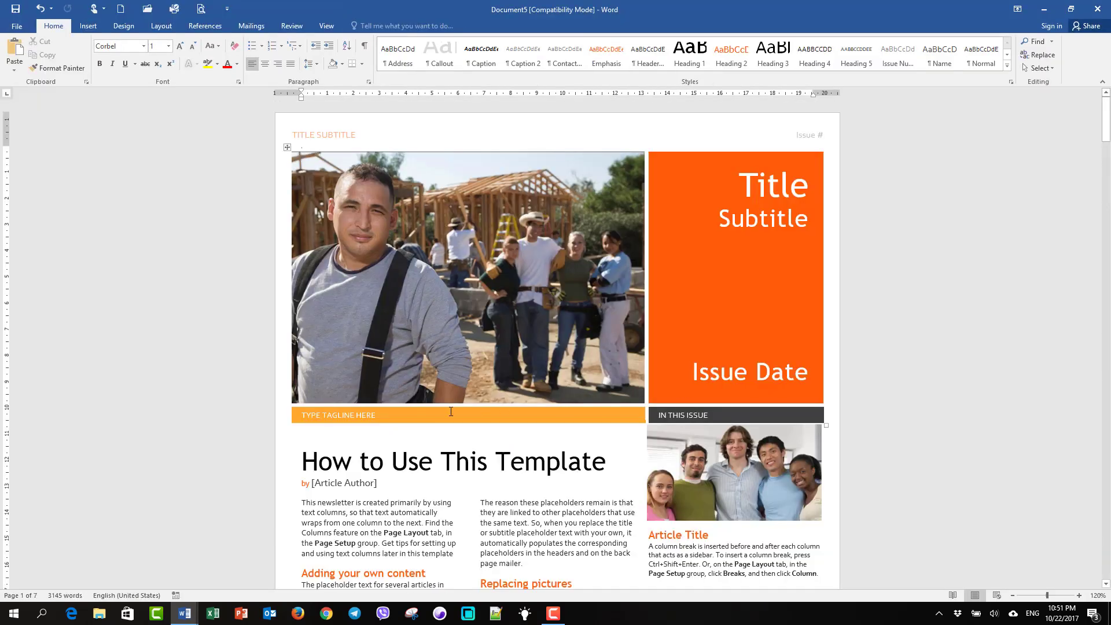
Select the Title and Subtitle placeholders in the orange masthead at the top of page 1
scroll(451, 412, down, 13)
scroll(625, 393, down, 13)
scroll(636, 395, up, 13)
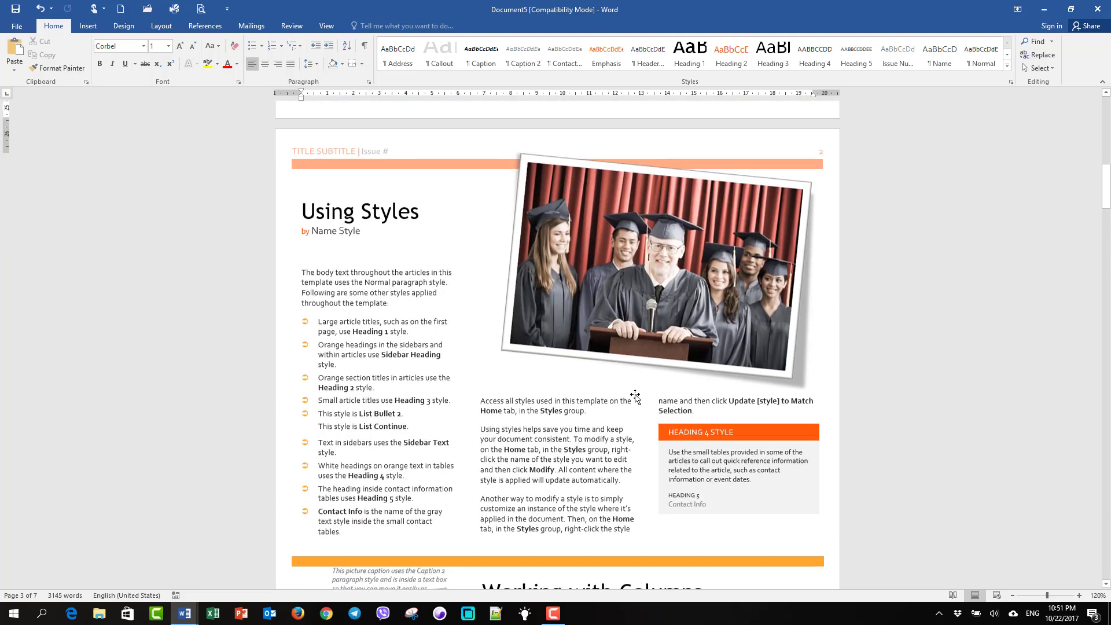
scroll(635, 395, up, 10)
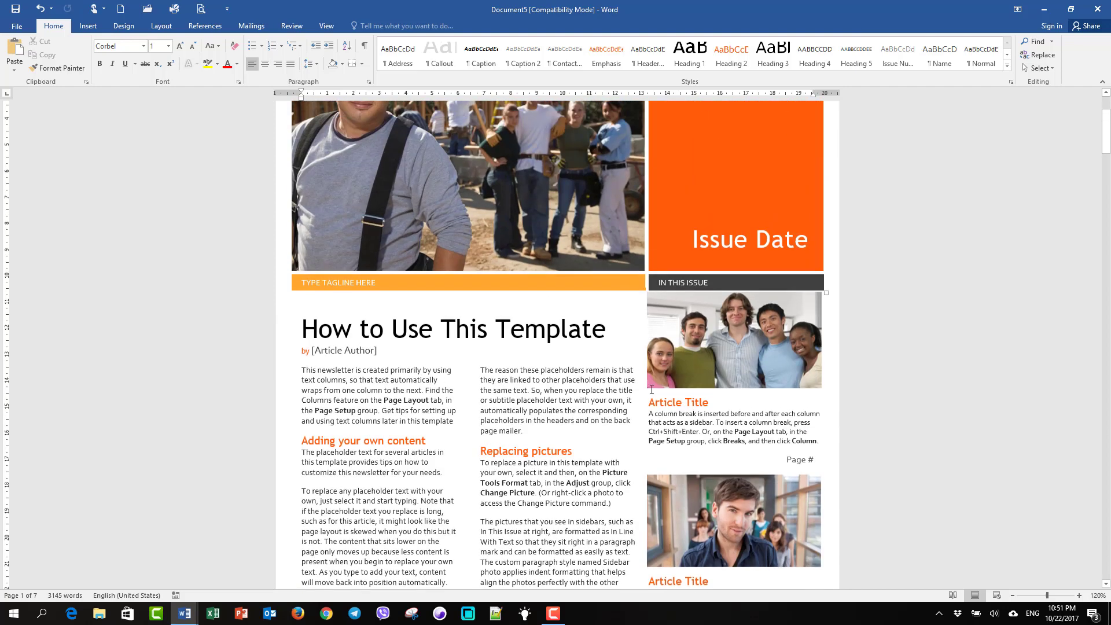
scroll(651, 390, up, 3)
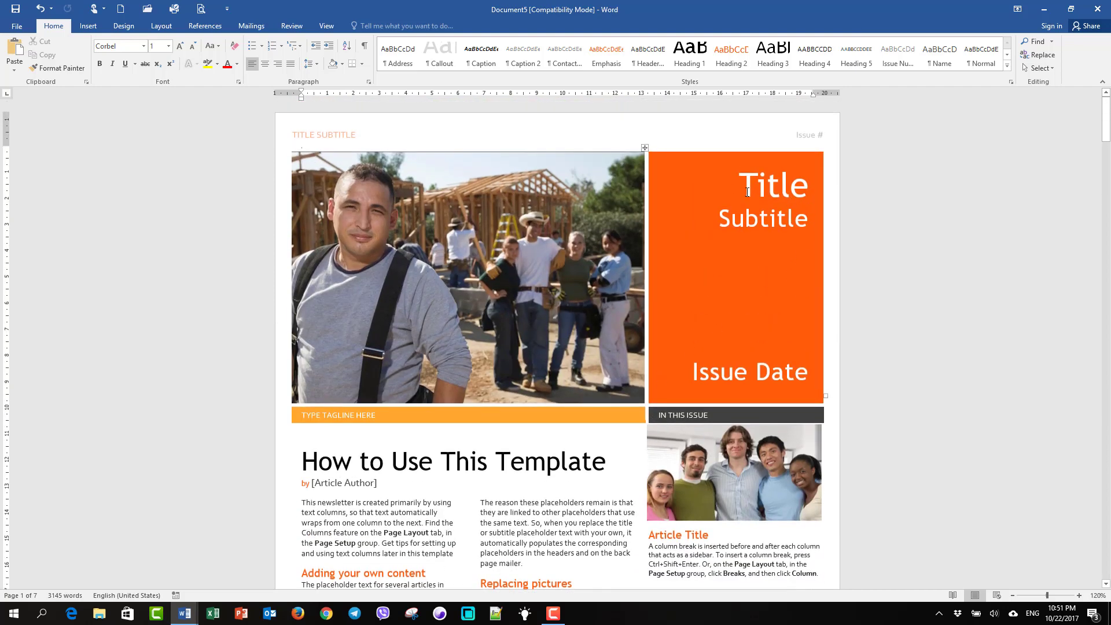
click(748, 192)
drag(746, 189, 805, 225)
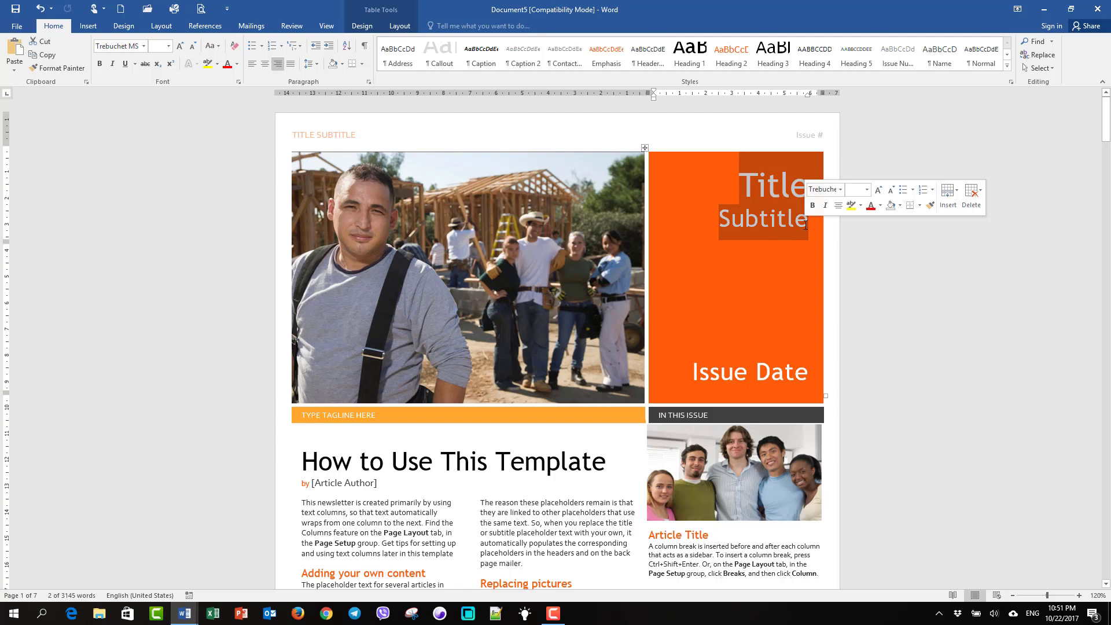
Type 'Word101' over the masthead placeholders, then select Issue Date and the masthead photo's actions
text(Wo)
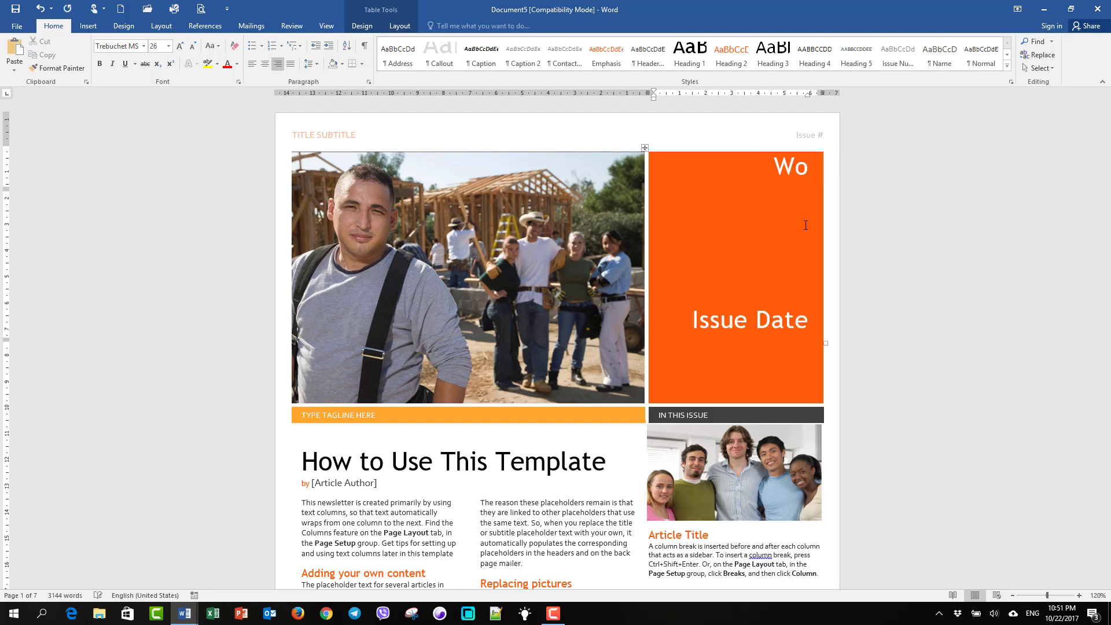
text(rd101)
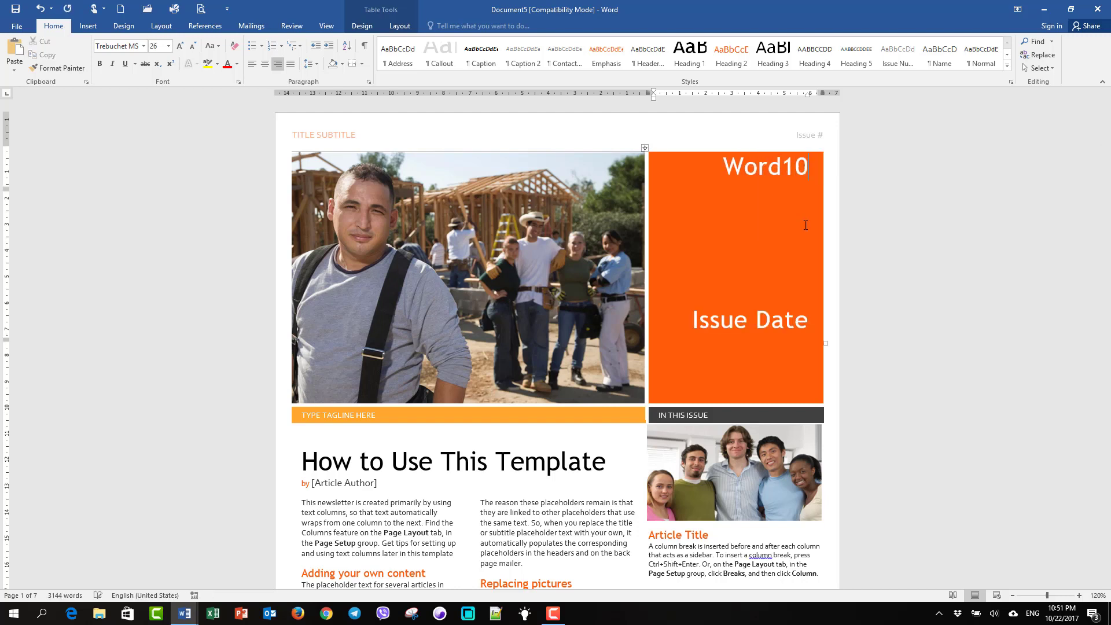
drag(698, 317, 790, 320)
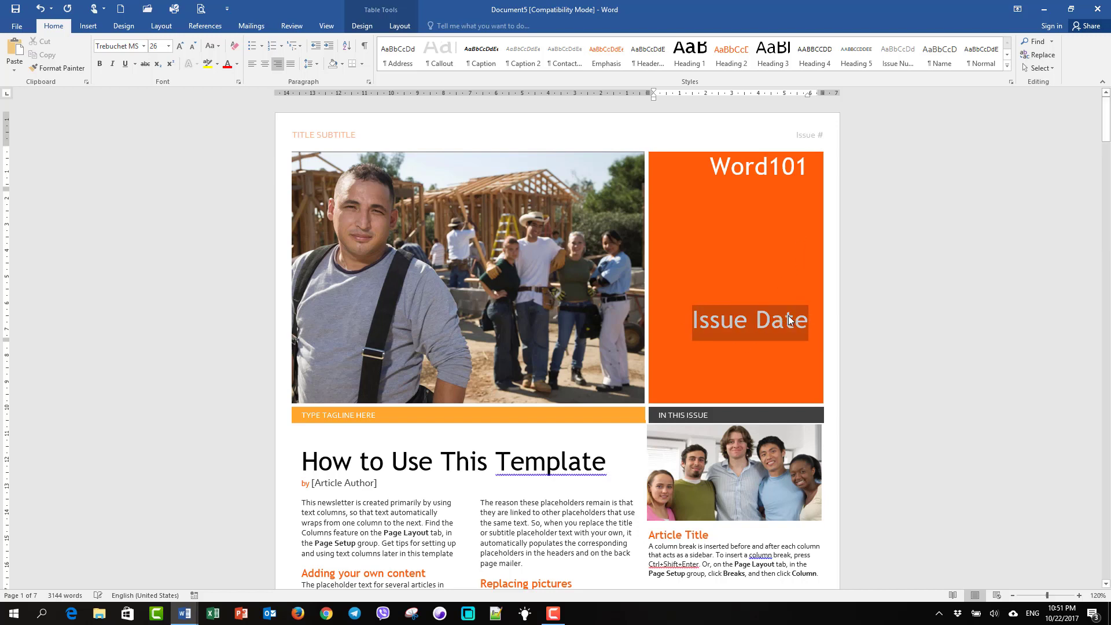
click(446, 327)
right_click(408, 229)
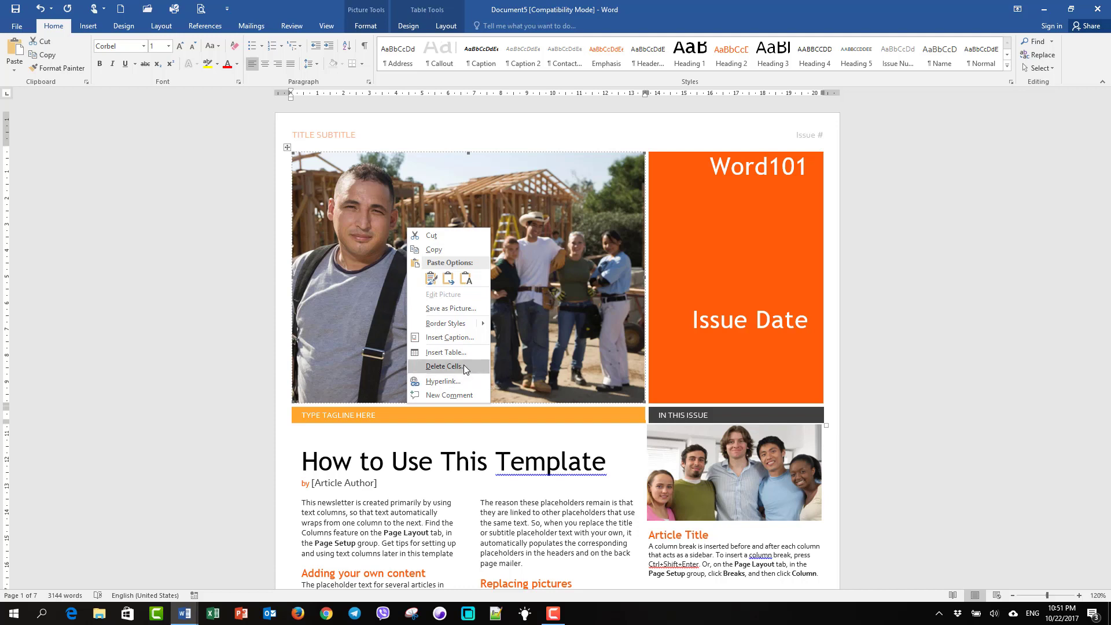
Delete the construction-site masthead photo, leaving its cell empty beside the Word101 block
click(389, 328)
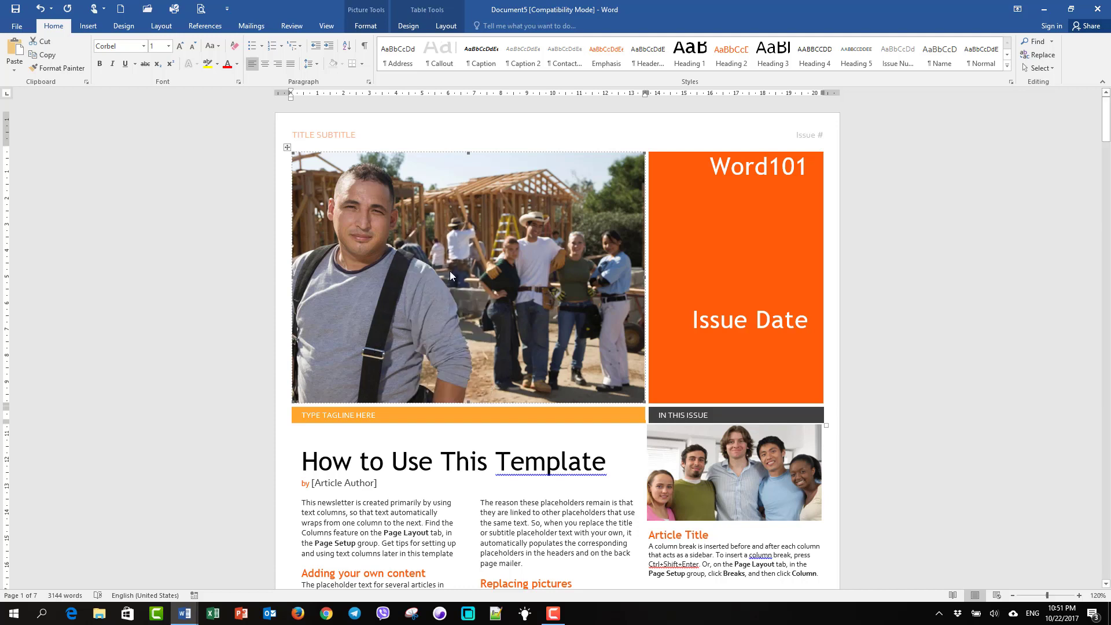
key(Delete)
right_click(362, 204)
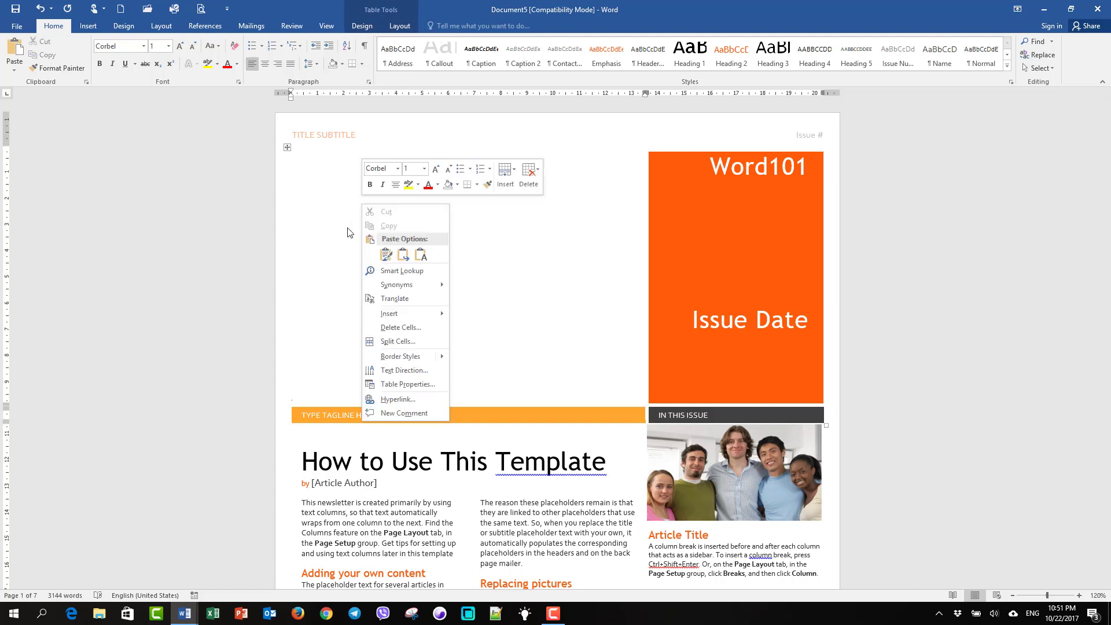
click(514, 249)
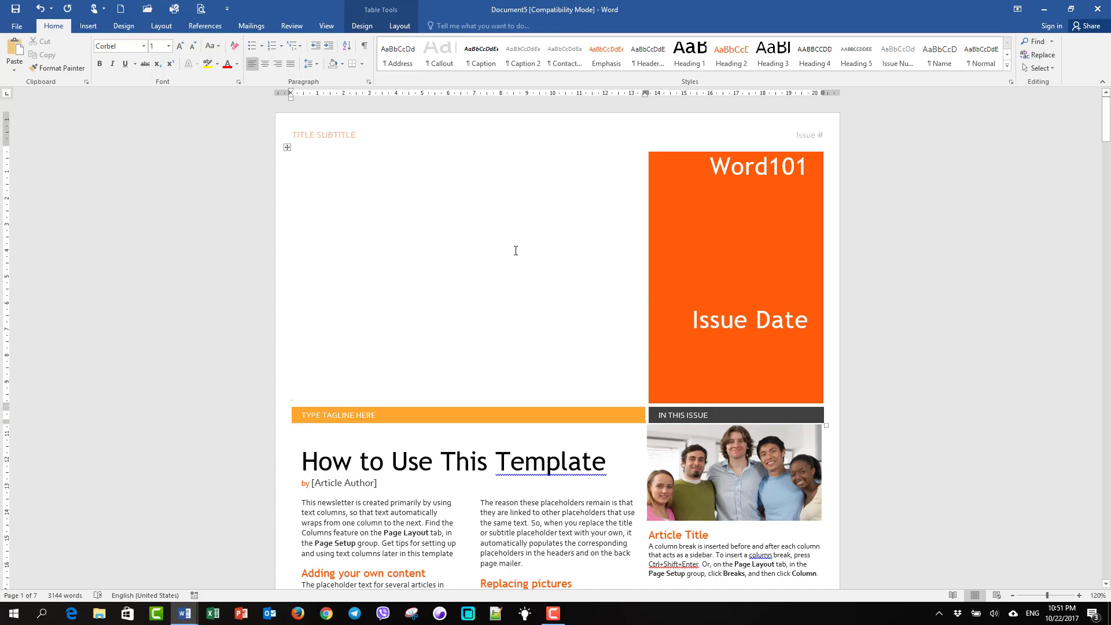
click(88, 25)
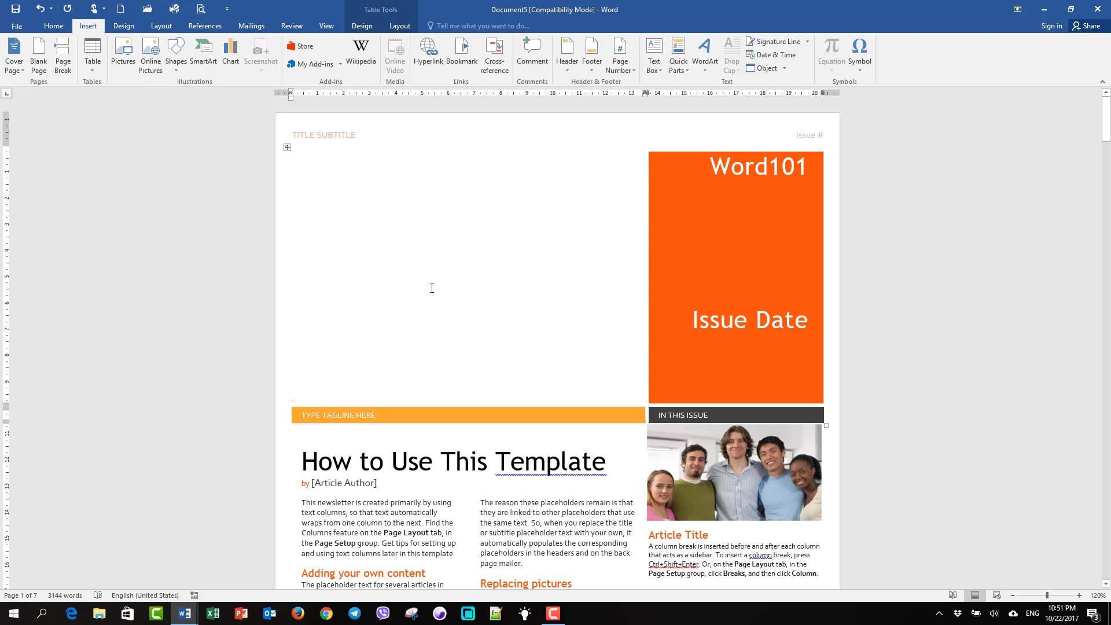
scroll(432, 288, down, 3)
drag(302, 297, 620, 297)
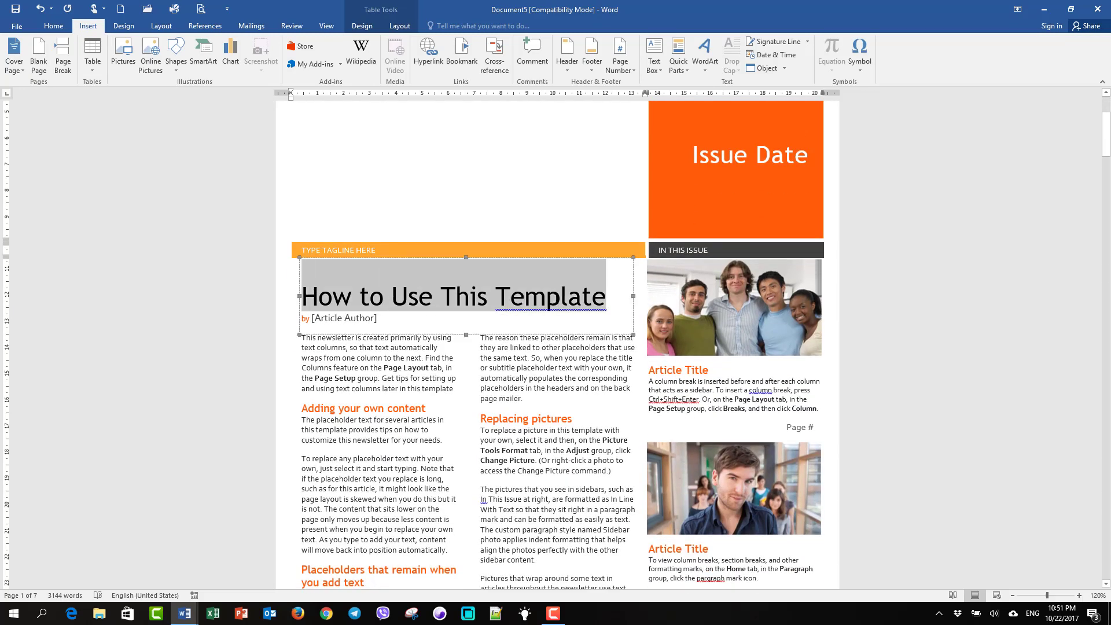
scroll(333, 211, down, 2)
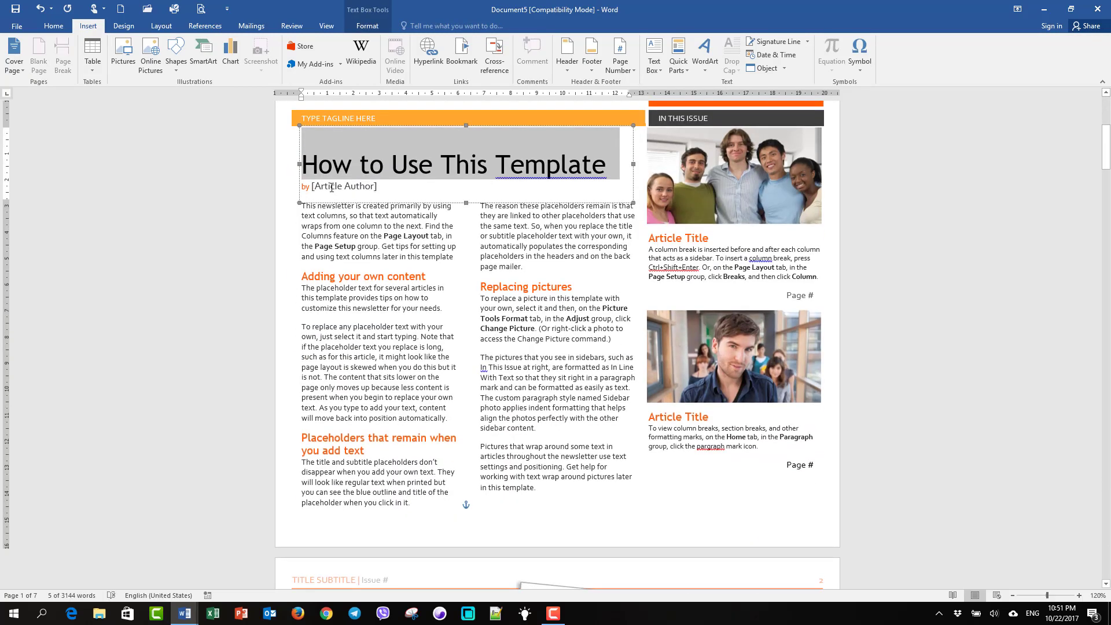
click(363, 256)
click(739, 200)
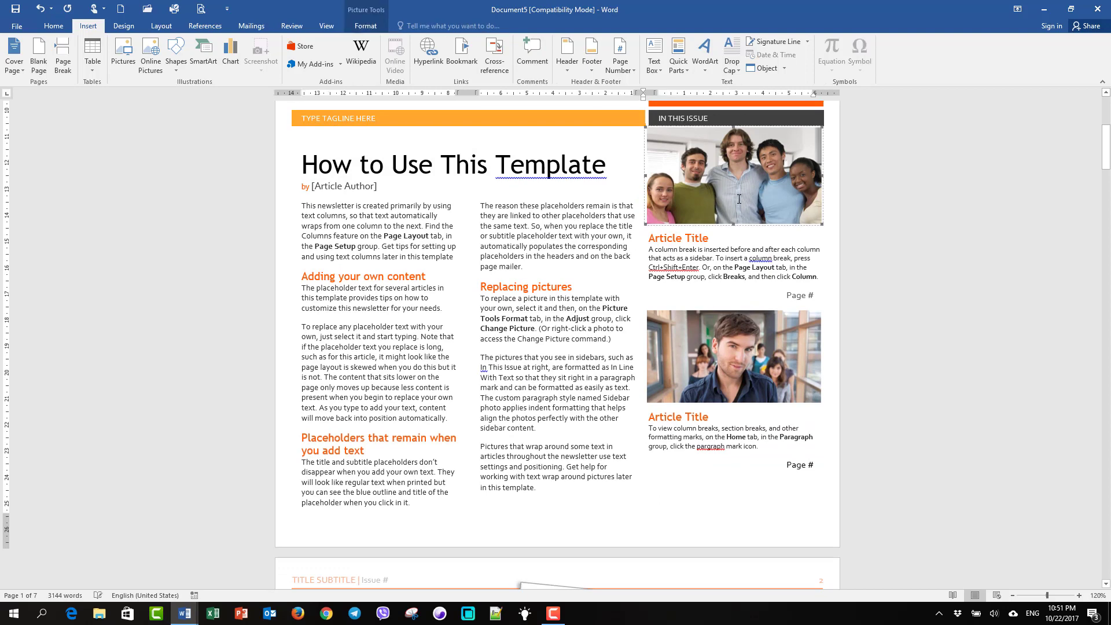
scroll(700, 214, down, 3)
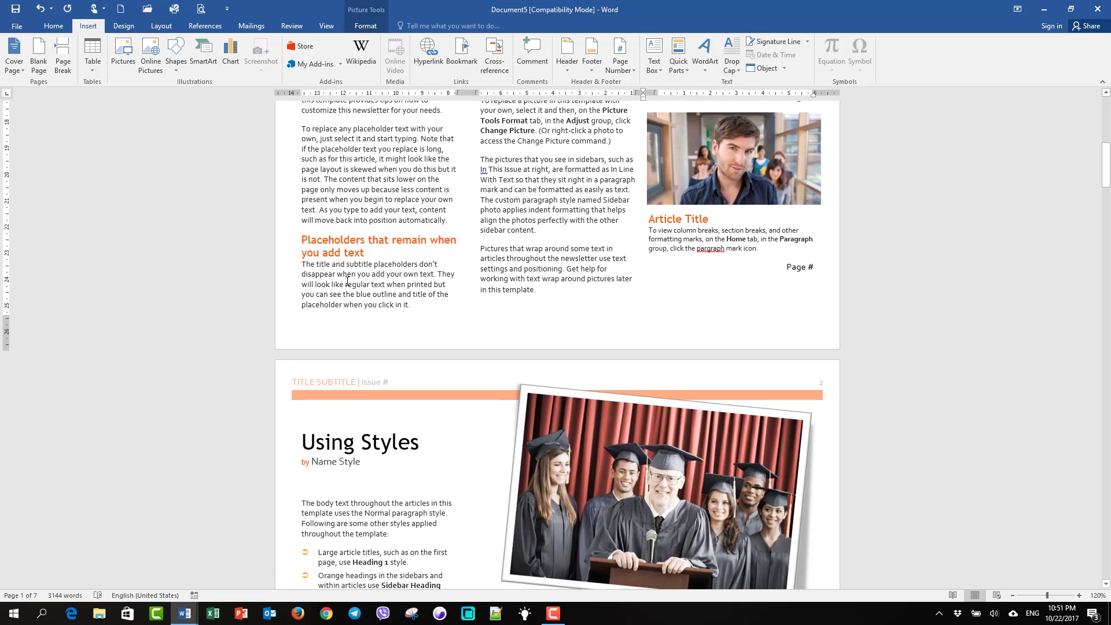
scroll(347, 281, down, 4)
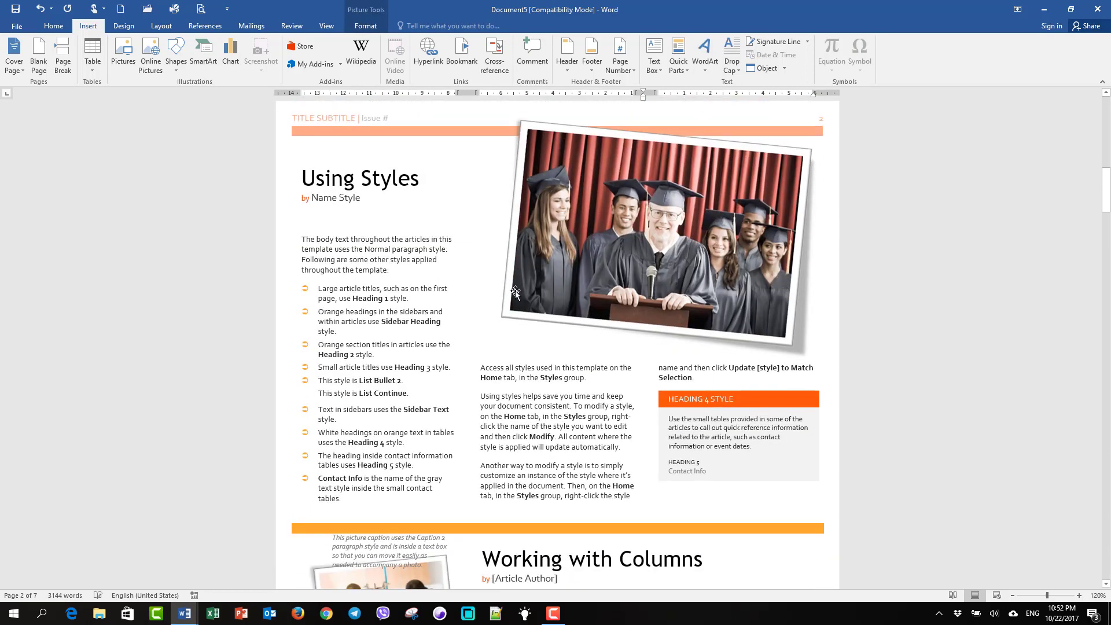
scroll(515, 293, down, 7)
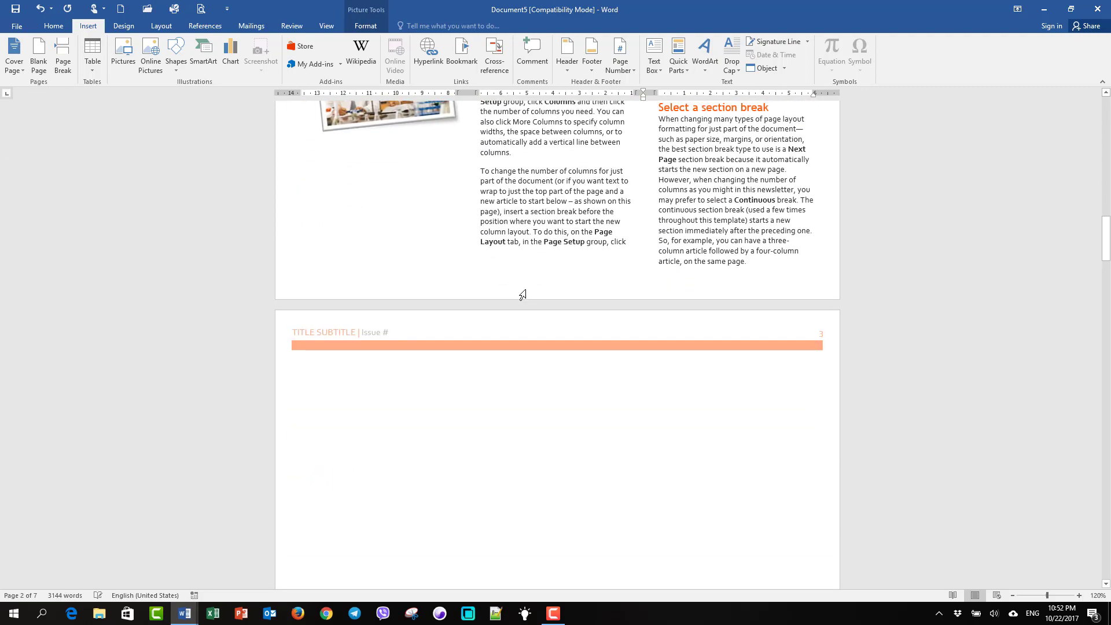
scroll(523, 292, up, 5)
scroll(532, 282, up, 10)
scroll(532, 279, up, 6)
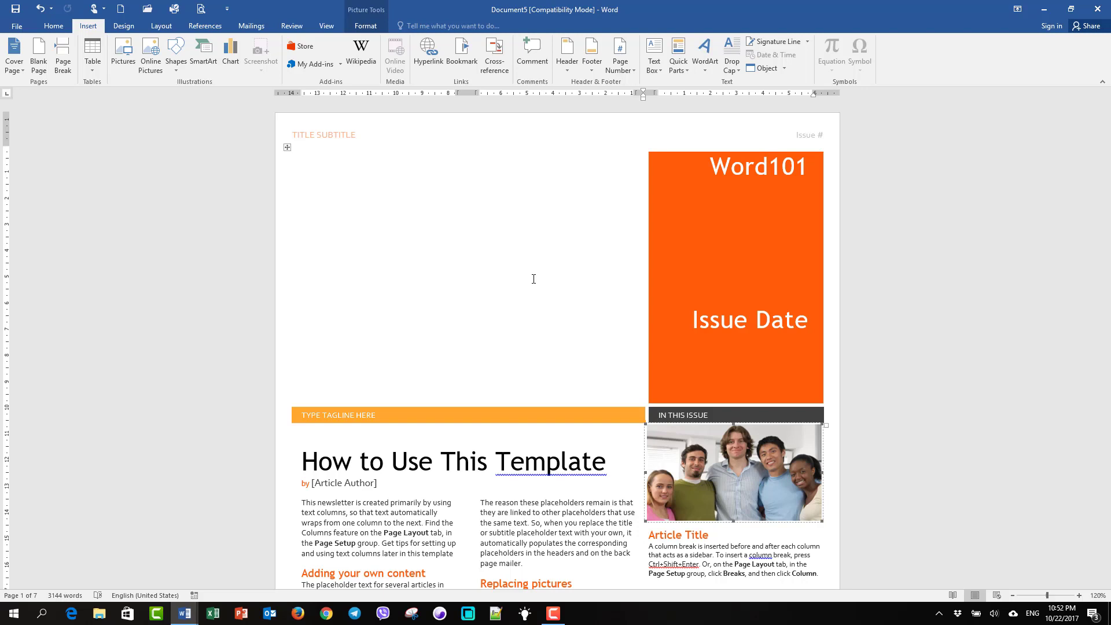
Create a new document from the 'Polished resume, designed by MOO' template
click(17, 26)
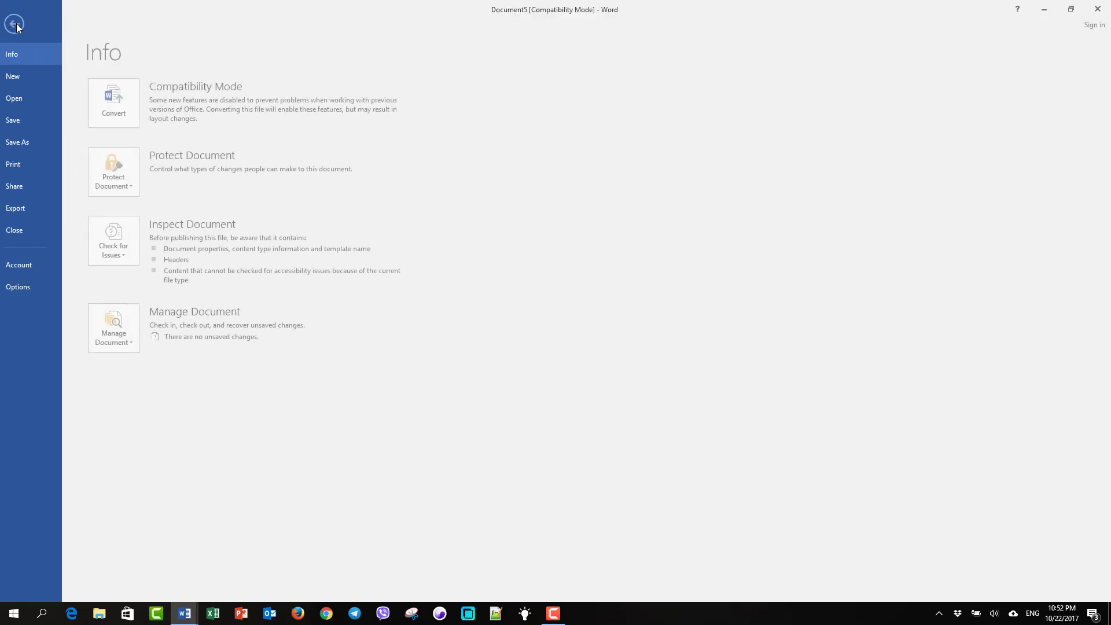
click(22, 78)
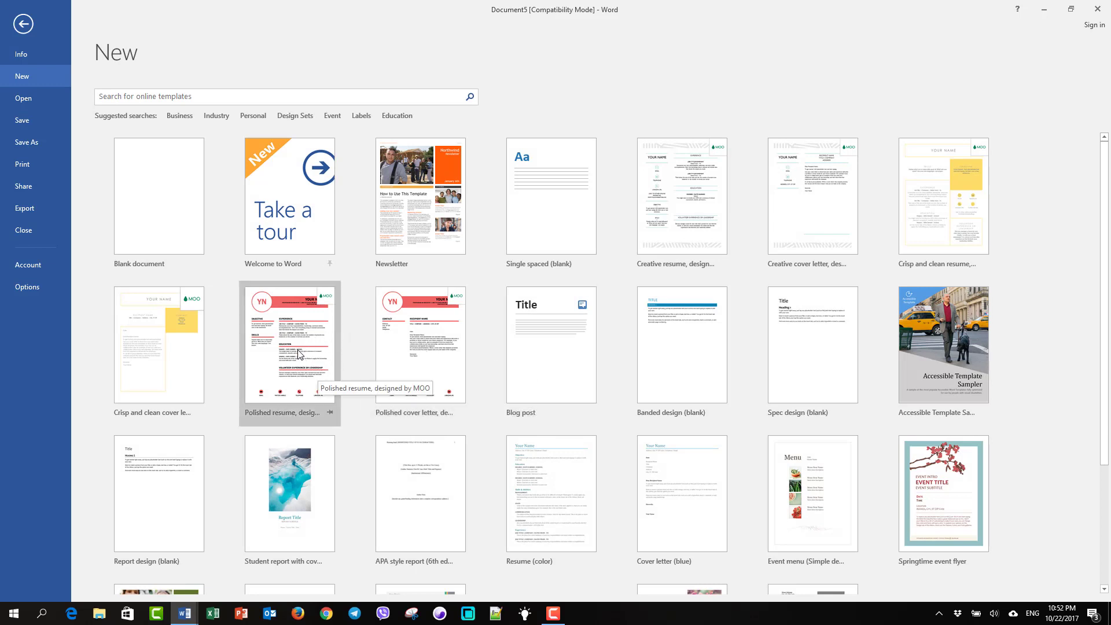
click(299, 354)
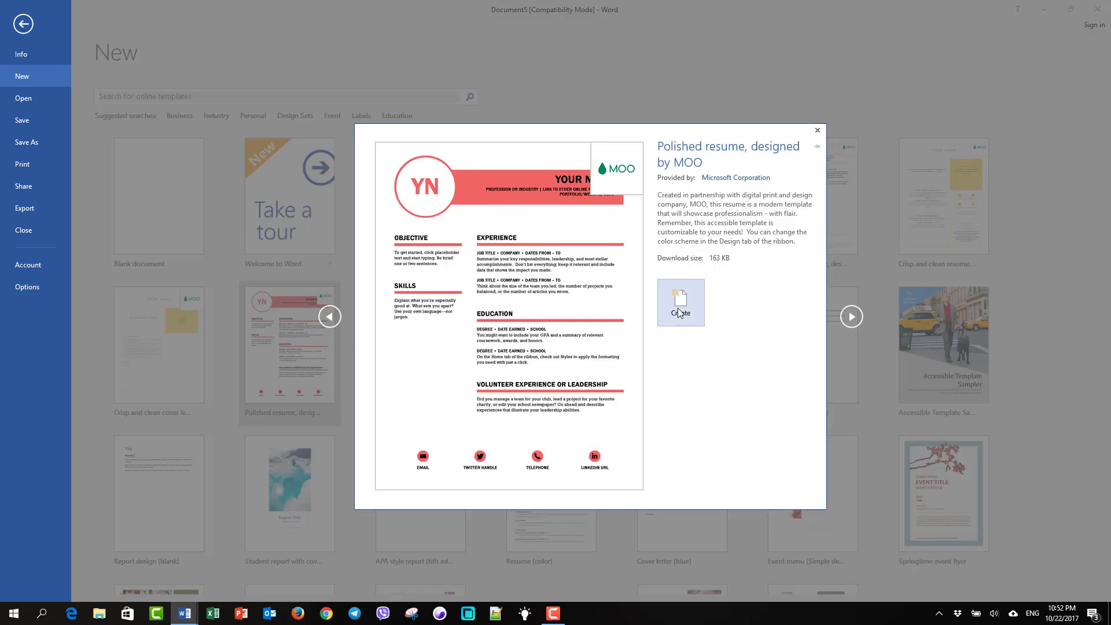
click(681, 311)
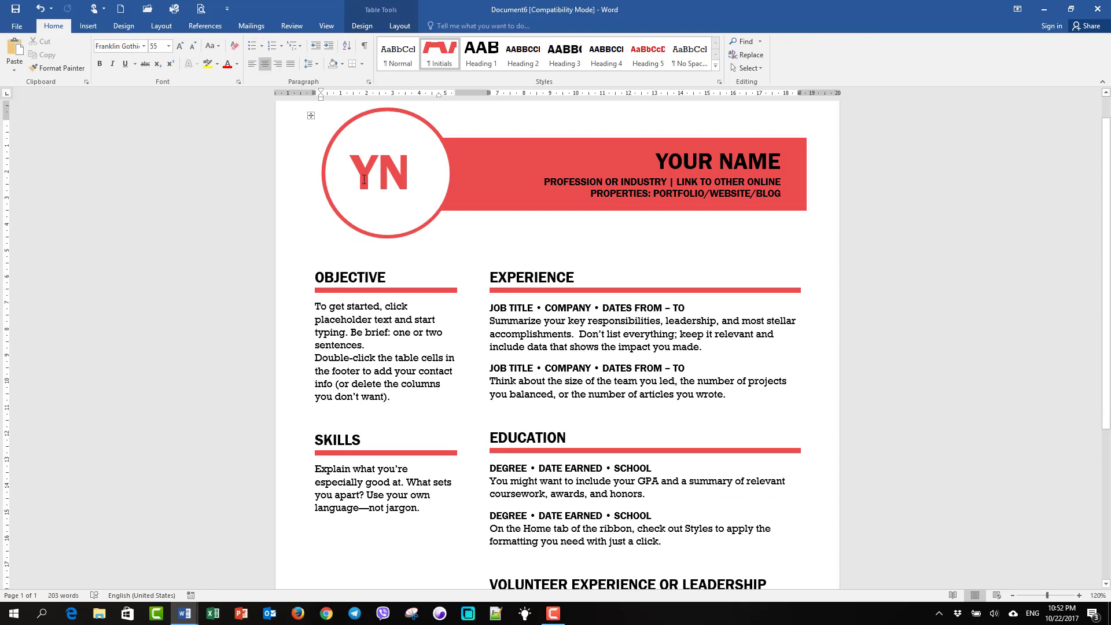
Delete the YN initials from the red circle at the top of the resume
drag(391, 194, 410, 178)
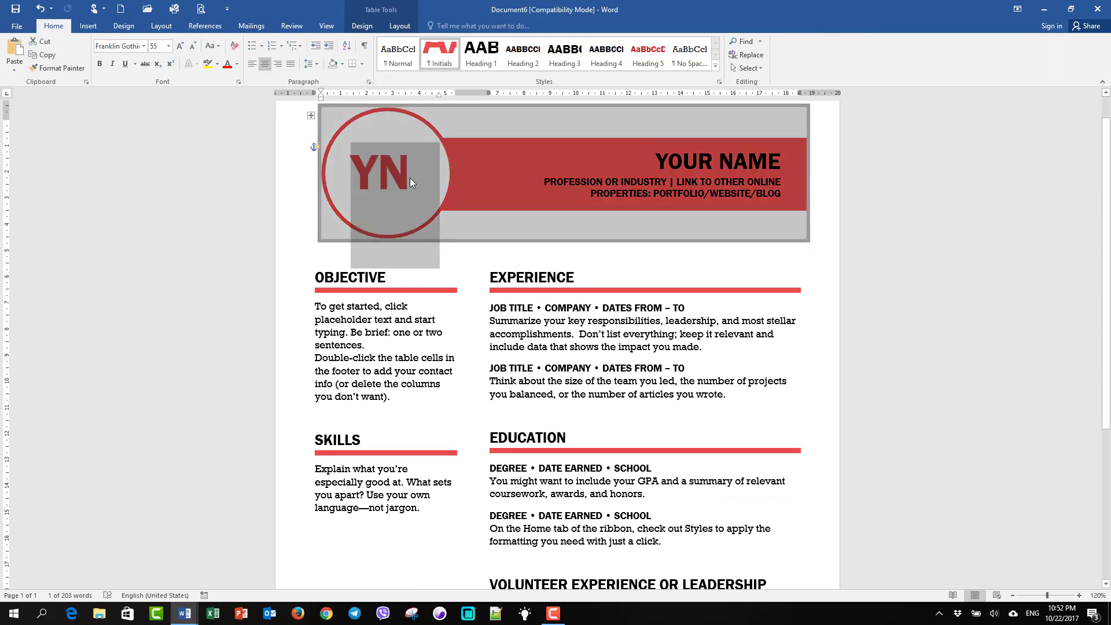
click(410, 178)
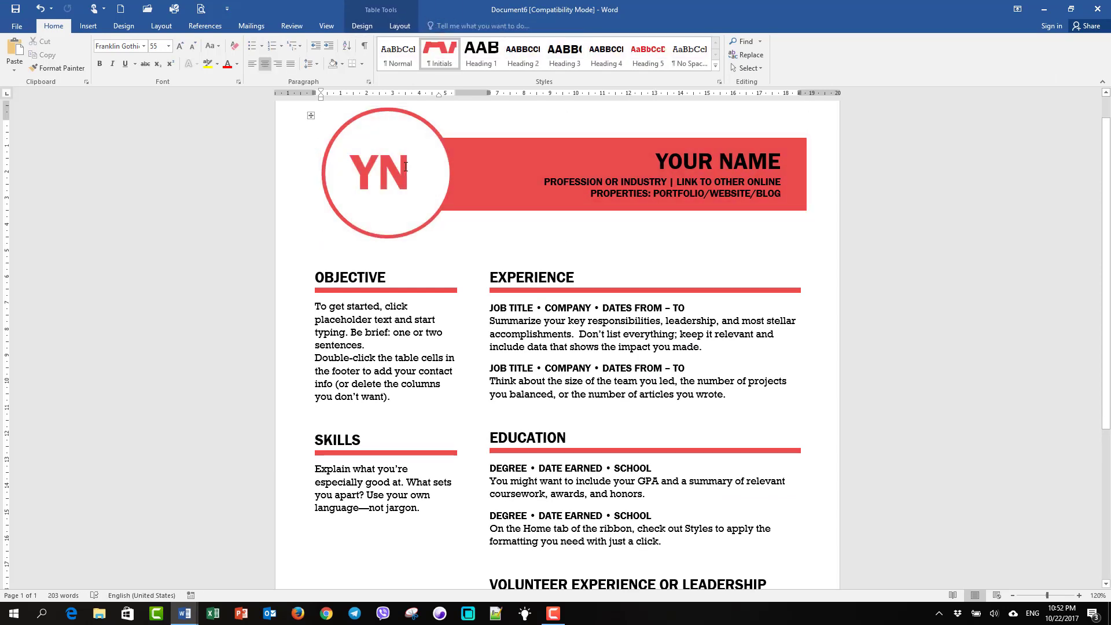
key(BackSpace)
key(BackSpace)
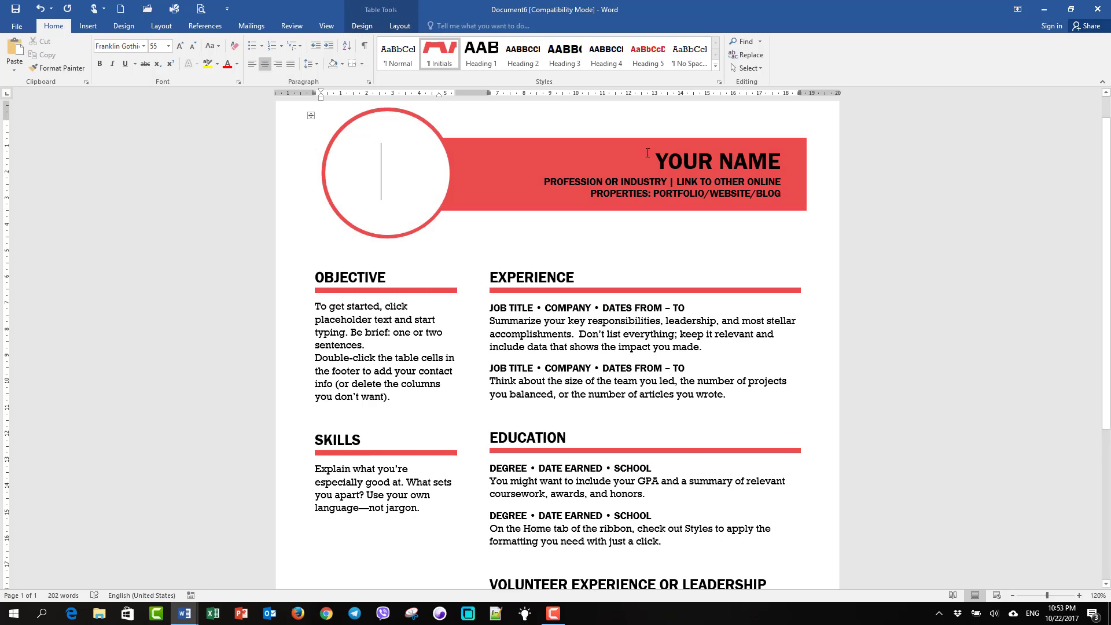
Select the YOUR NAME placeholder and the Objective and Experience paragraph text
click(715, 161)
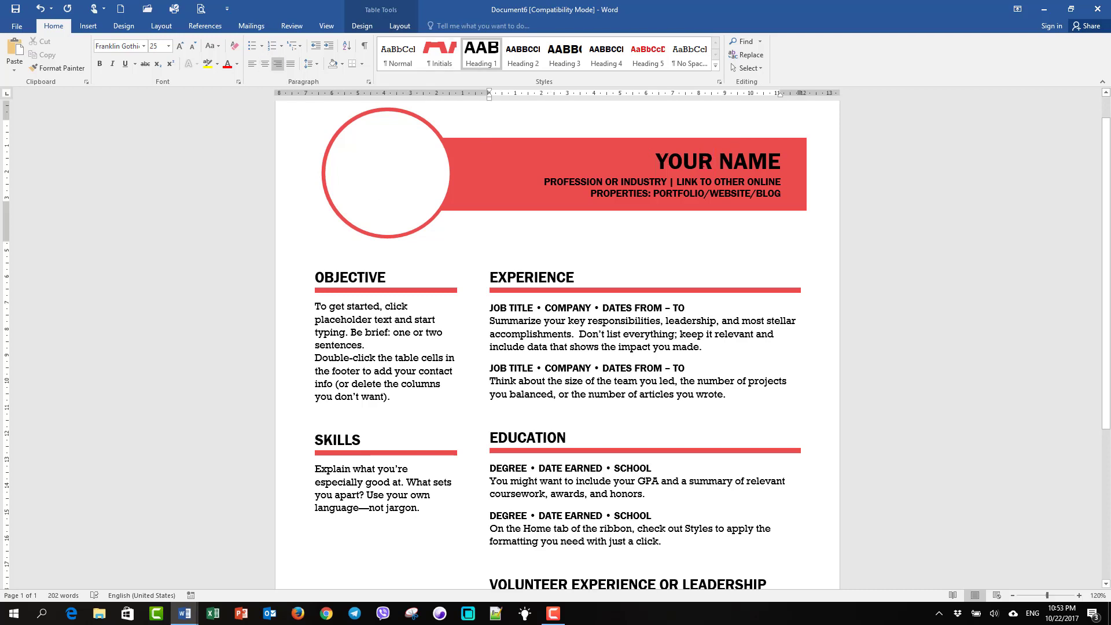
drag(667, 161, 791, 163)
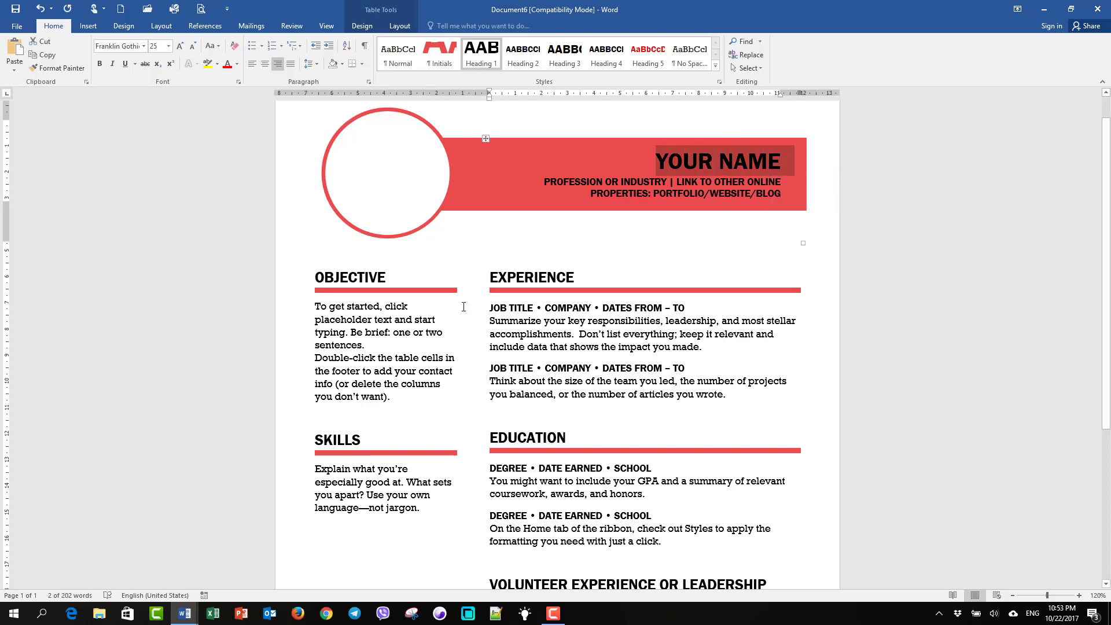
drag(323, 311, 384, 397)
drag(504, 322, 670, 346)
scroll(660, 324, down, 2)
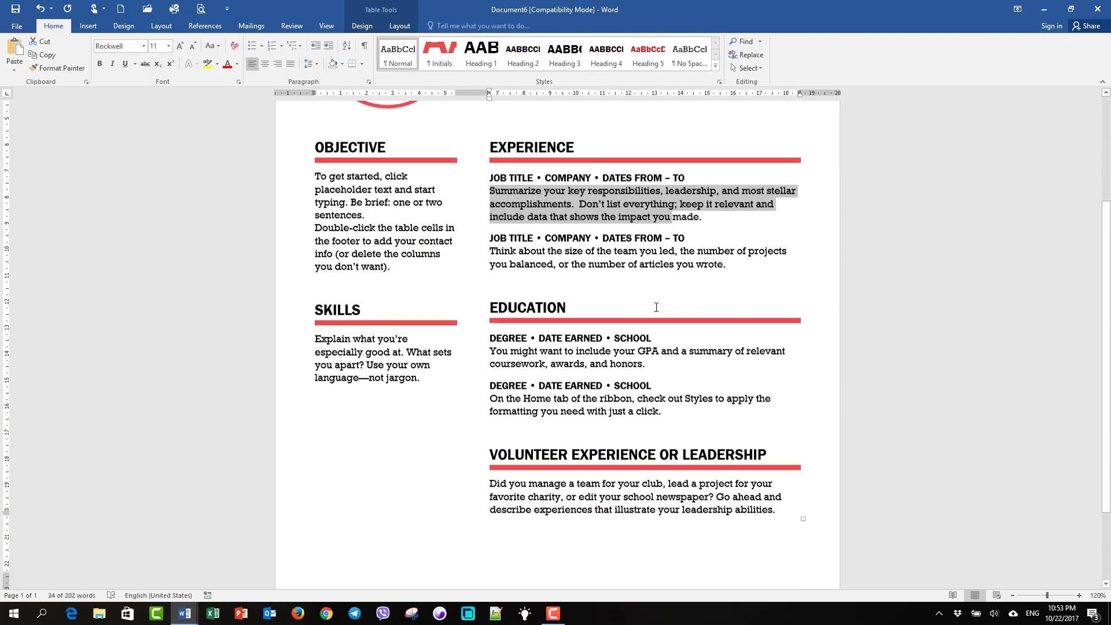
scroll(656, 308, down, 2)
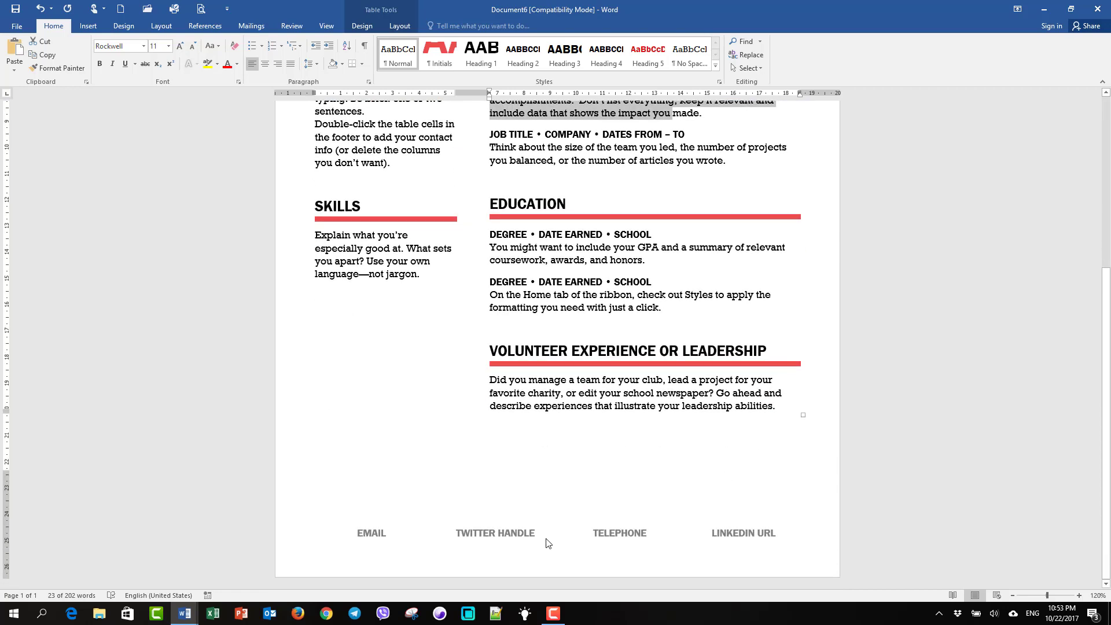
scroll(689, 357, up, 5)
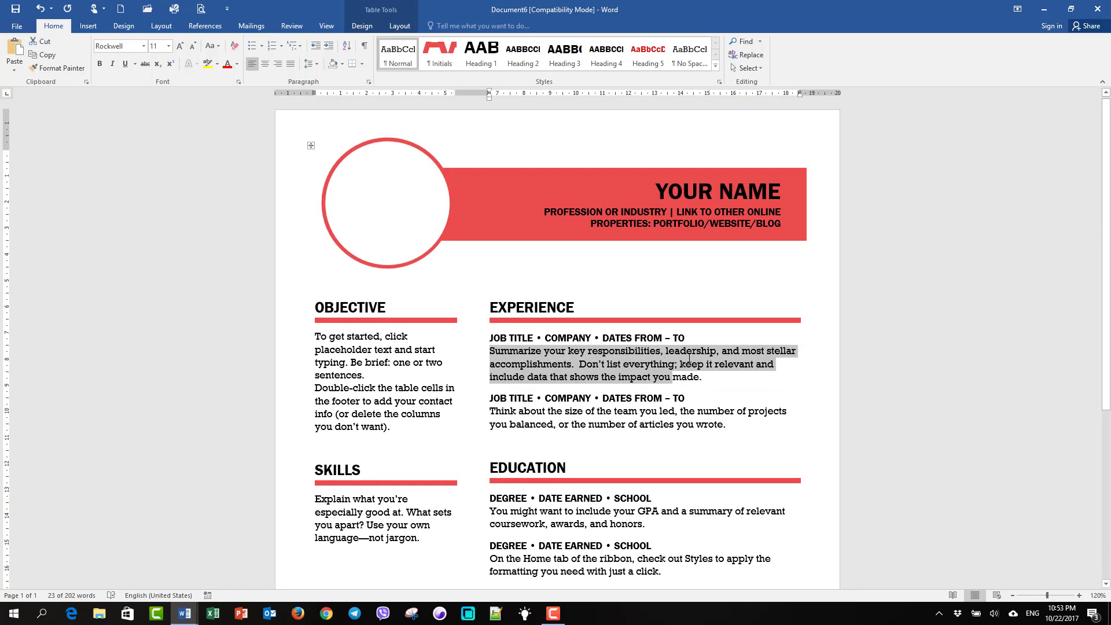